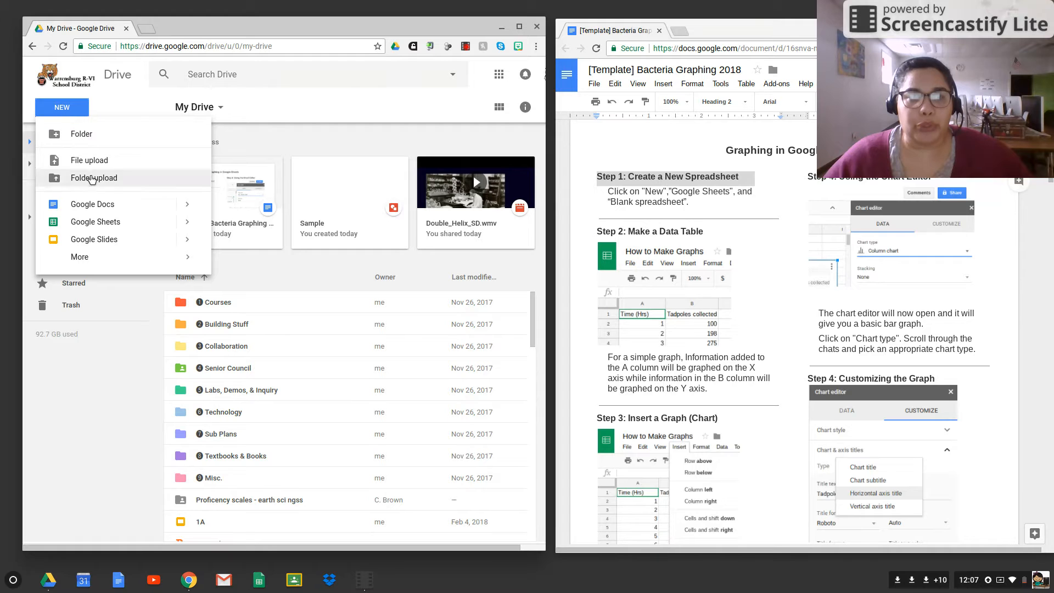
# Step: Create a blank Google Sheets spreadsheet and paste the copied temperature and bacteria colonies table at cell A1
pyautogui.moveTo(194, 225)
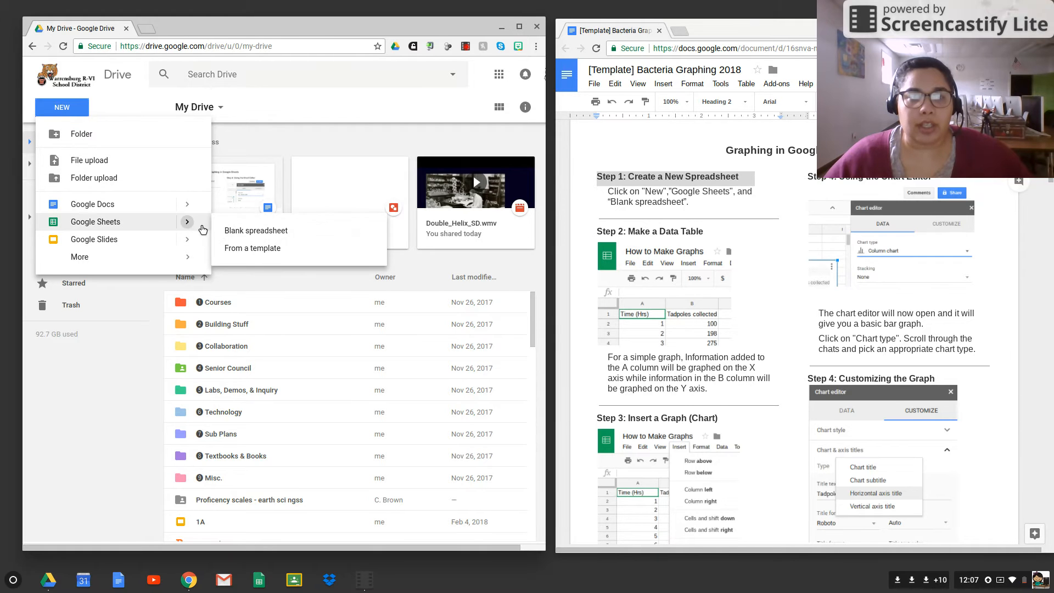
pyautogui.click(252, 231)
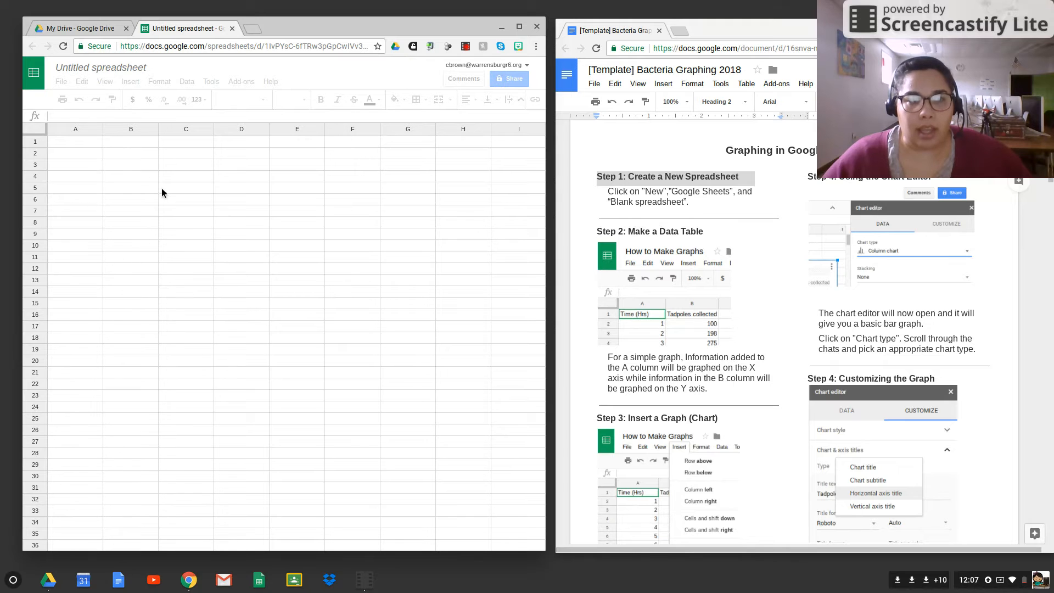
pyautogui.click(136, 143)
pyautogui.click(81, 144)
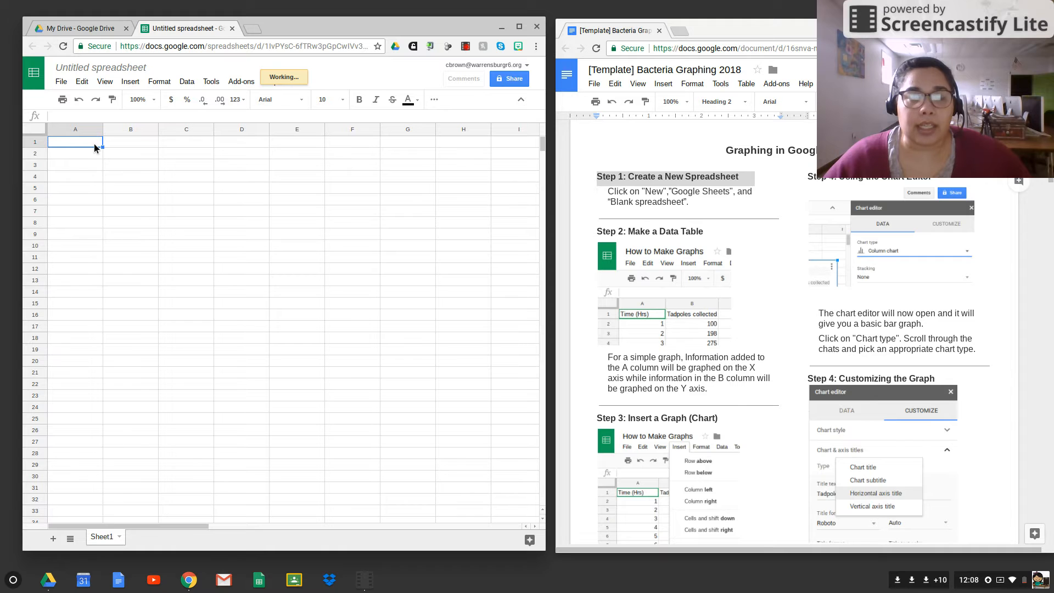
pyautogui.rightClick(94, 142)
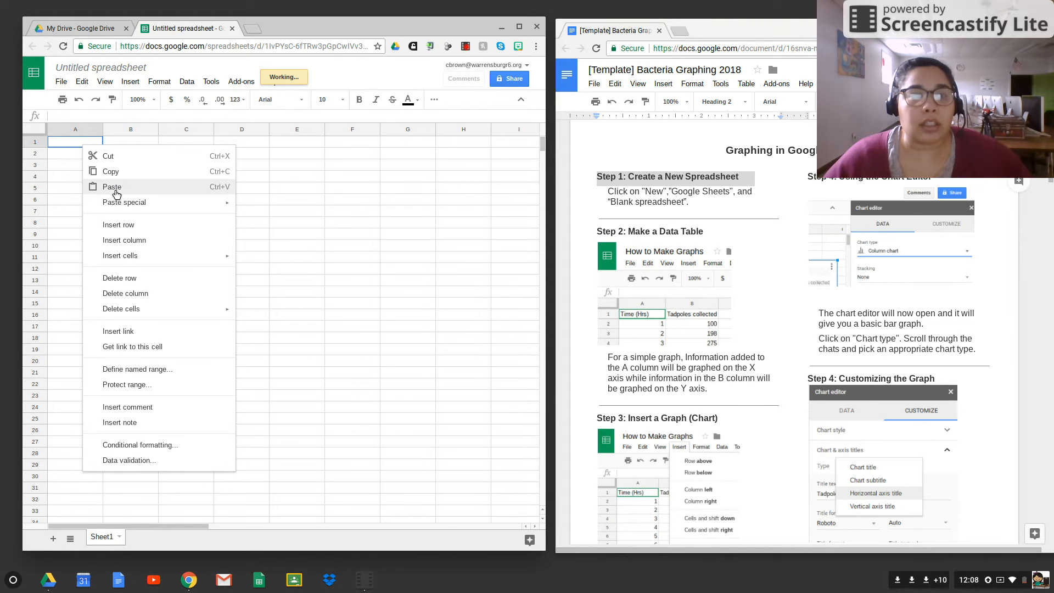
pyautogui.click(112, 187)
pyautogui.click(263, 206)
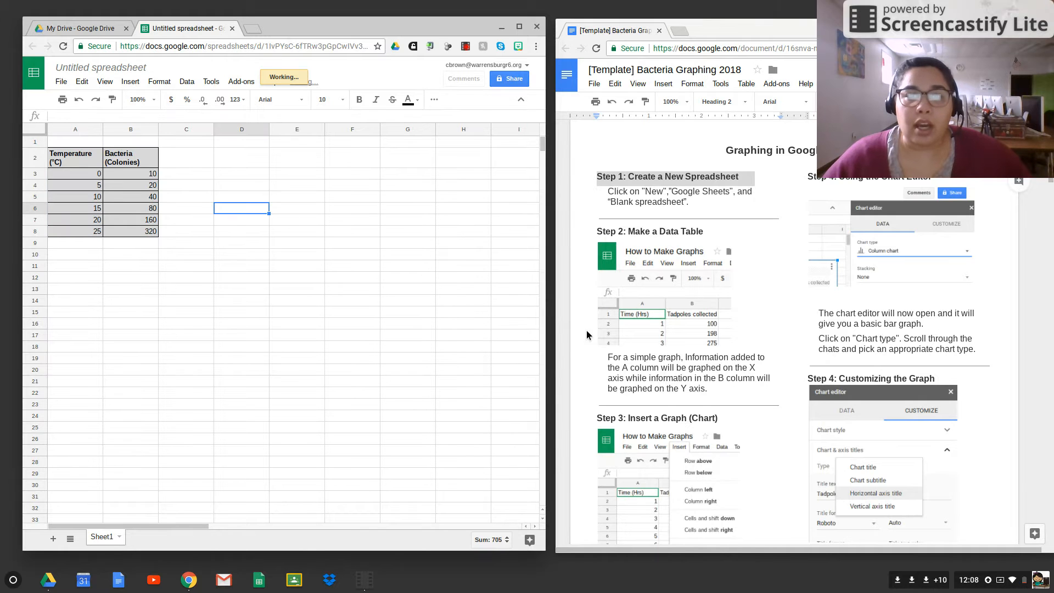
# Step: Insert a chart from the temperature and bacteria data in A2:B8, including the headers
pyautogui.scroll(-4, 694, 325)
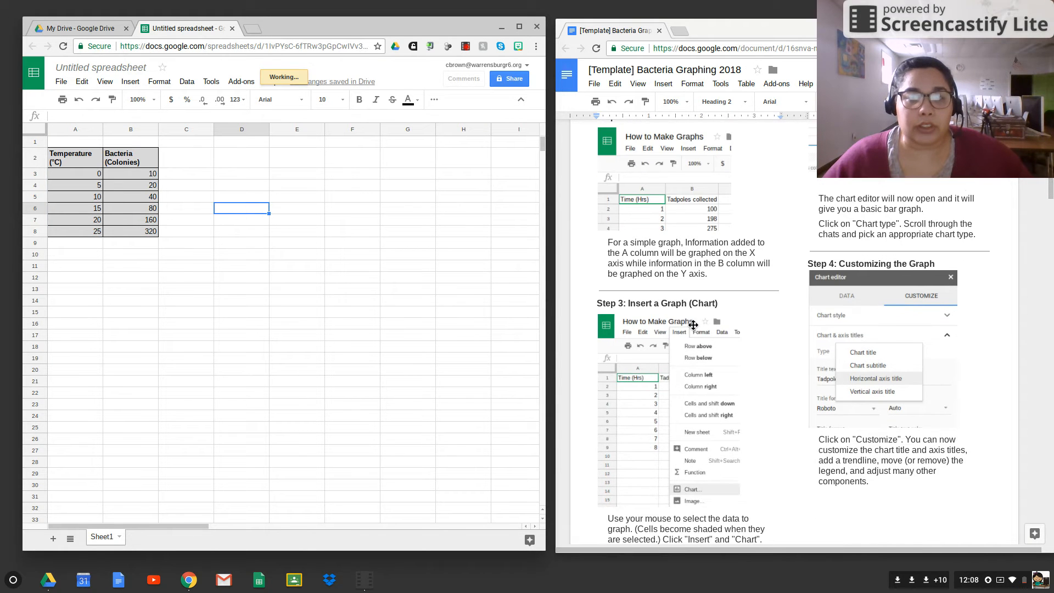
pyautogui.scroll(-1, 694, 324)
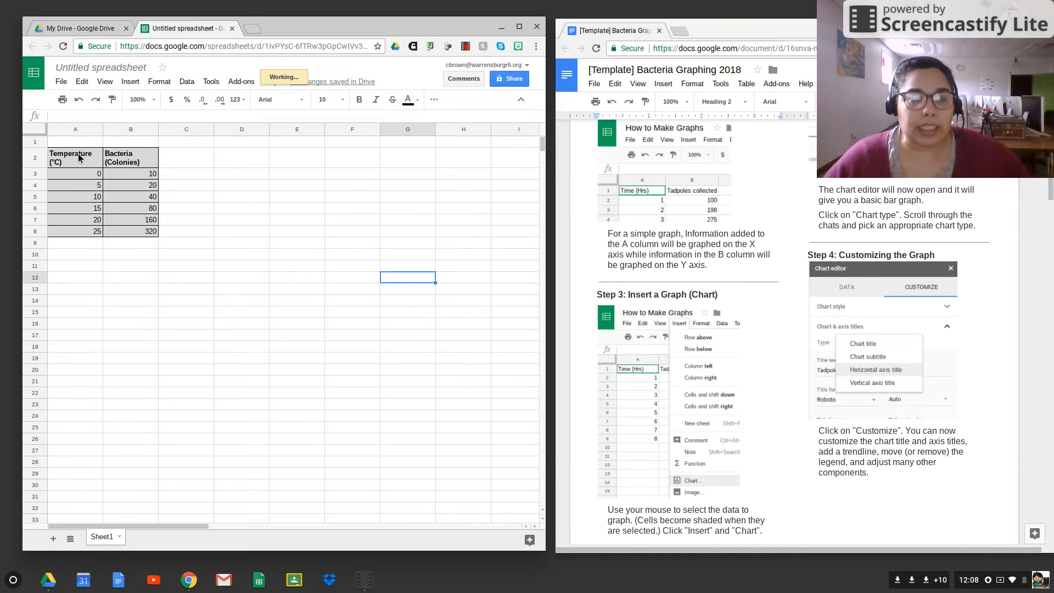
pyautogui.moveTo(82, 158); pyautogui.dragTo(129, 237)
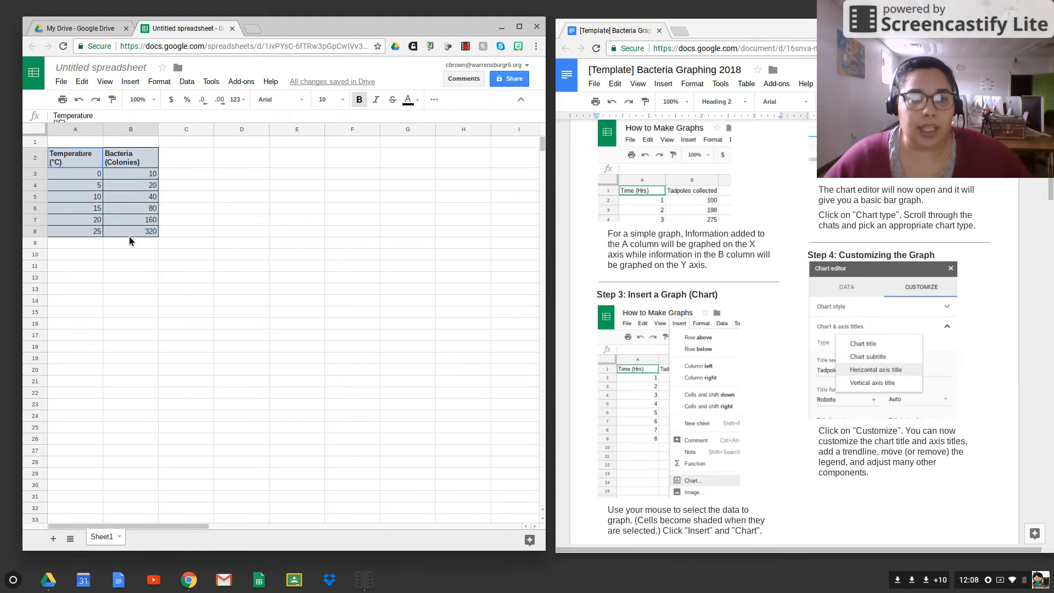
pyautogui.click(132, 81)
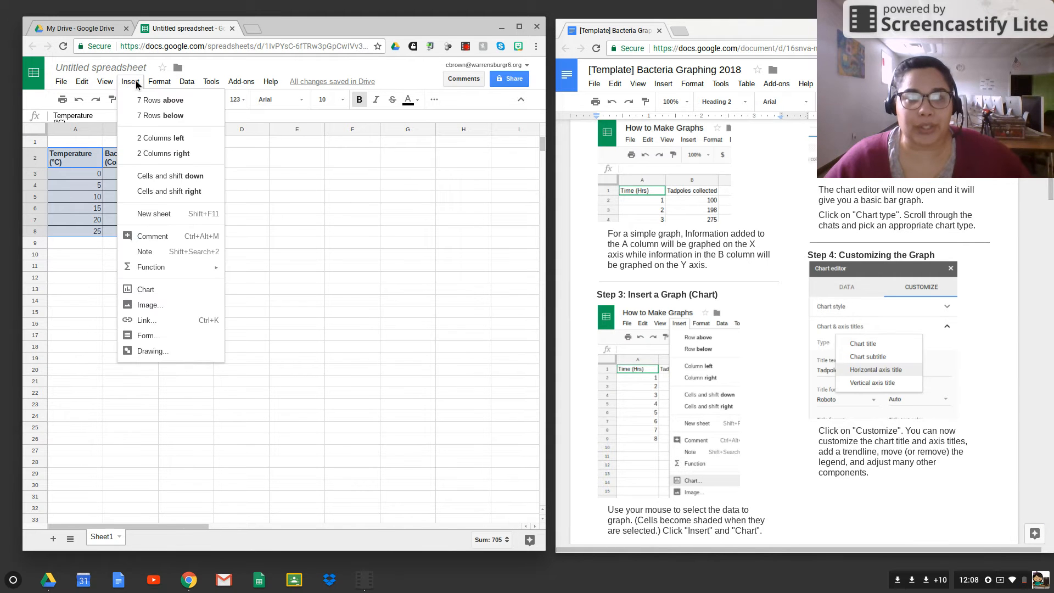
pyautogui.click(190, 291)
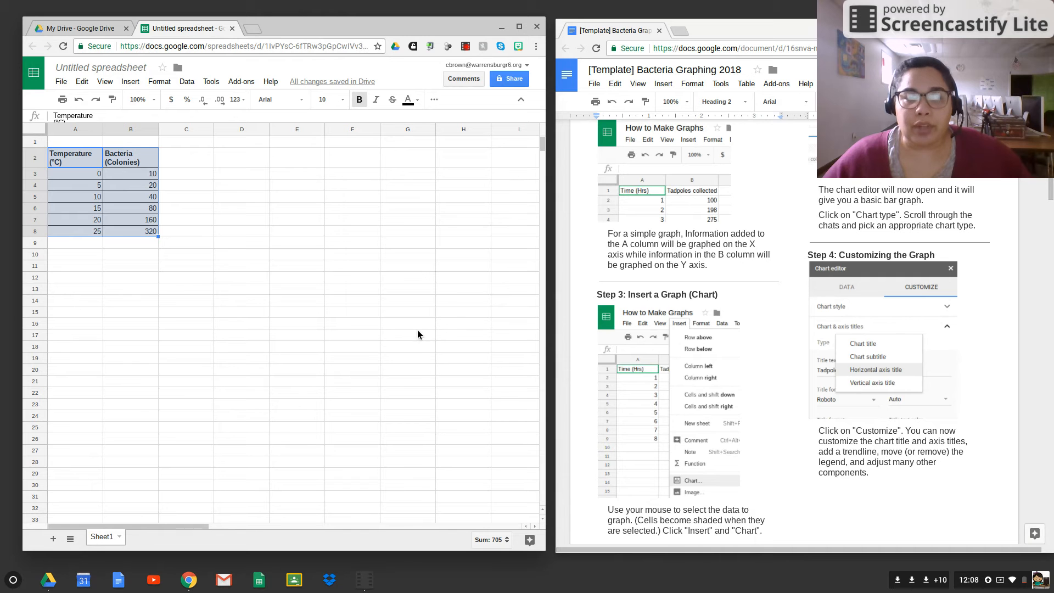
# Step: Change the chart type to a scatter chart
pyautogui.scroll(3, 838, 343)
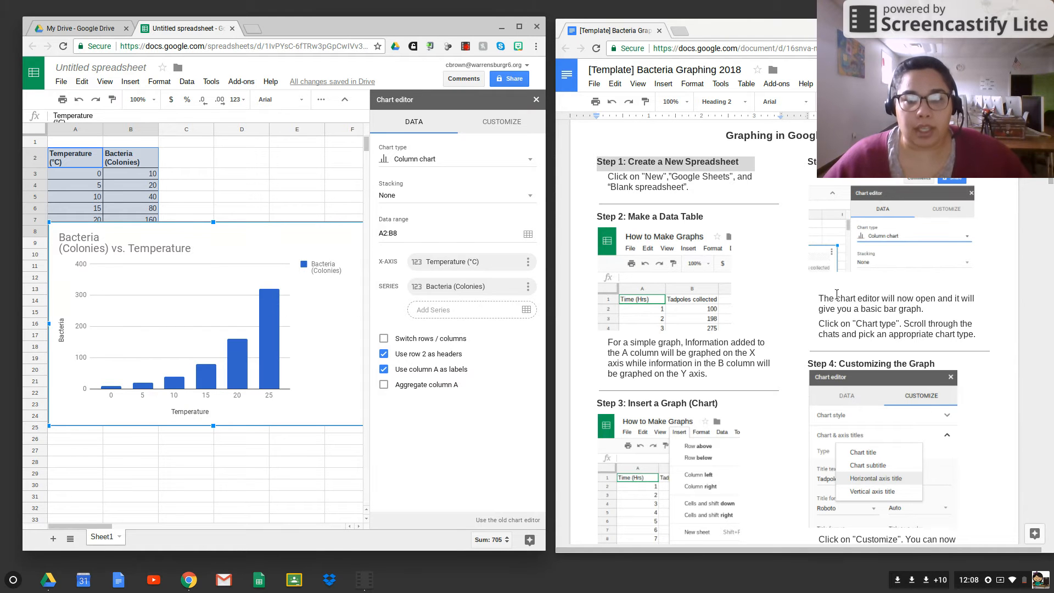
pyautogui.scroll(-2, 900, 314)
pyautogui.scroll(2, 879, 313)
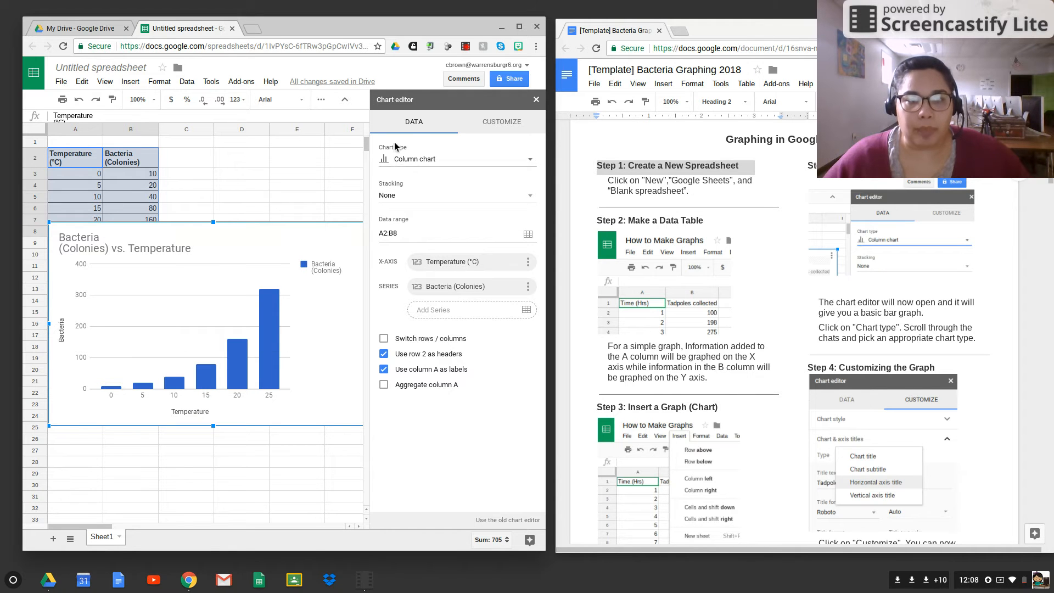
pyautogui.click(498, 125)
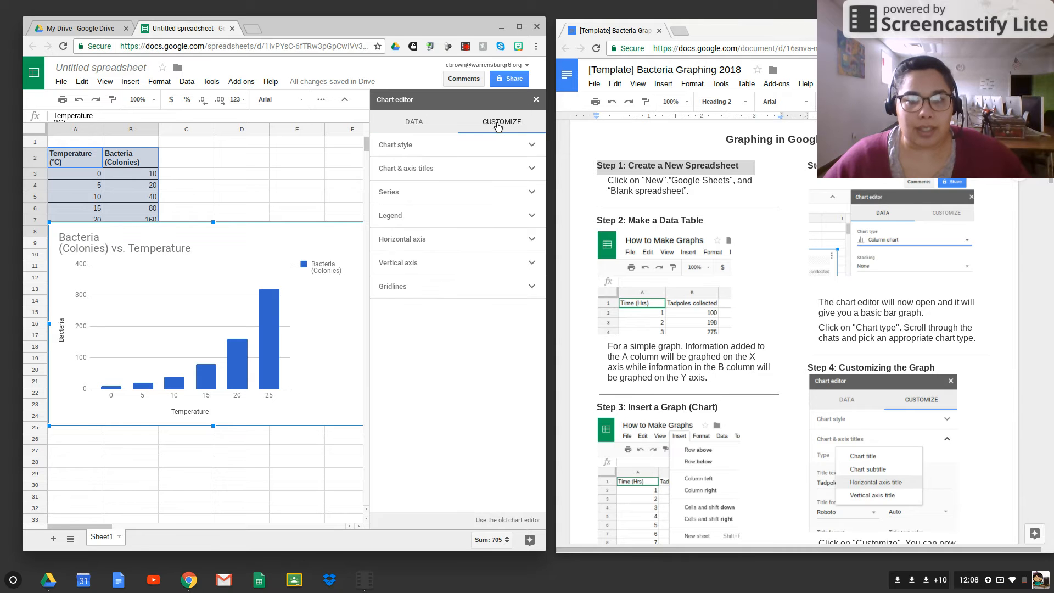
pyautogui.click(413, 124)
pyautogui.click(466, 159)
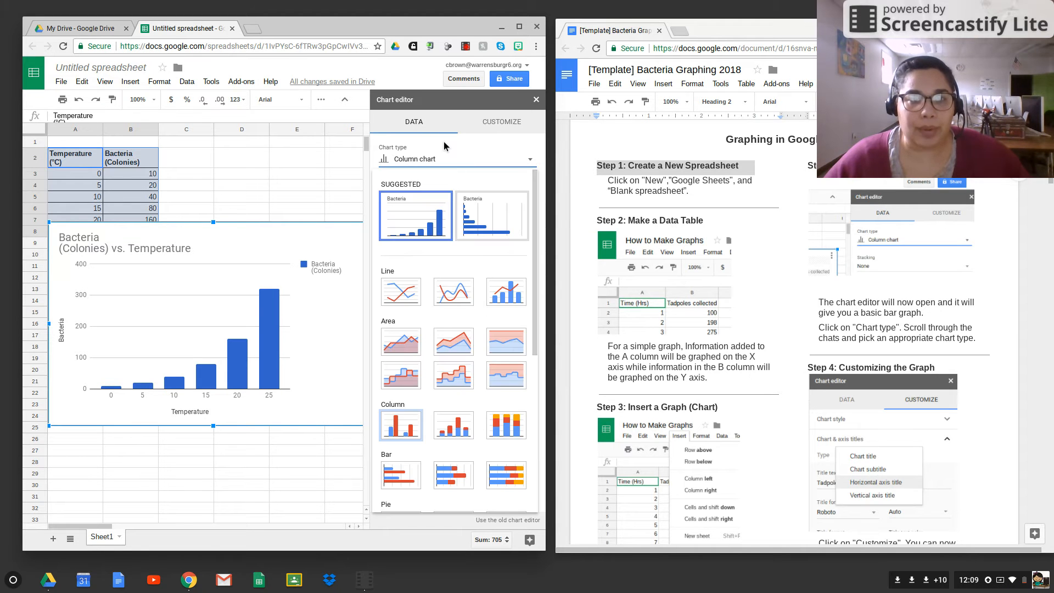
pyautogui.scroll(-3, 476, 330)
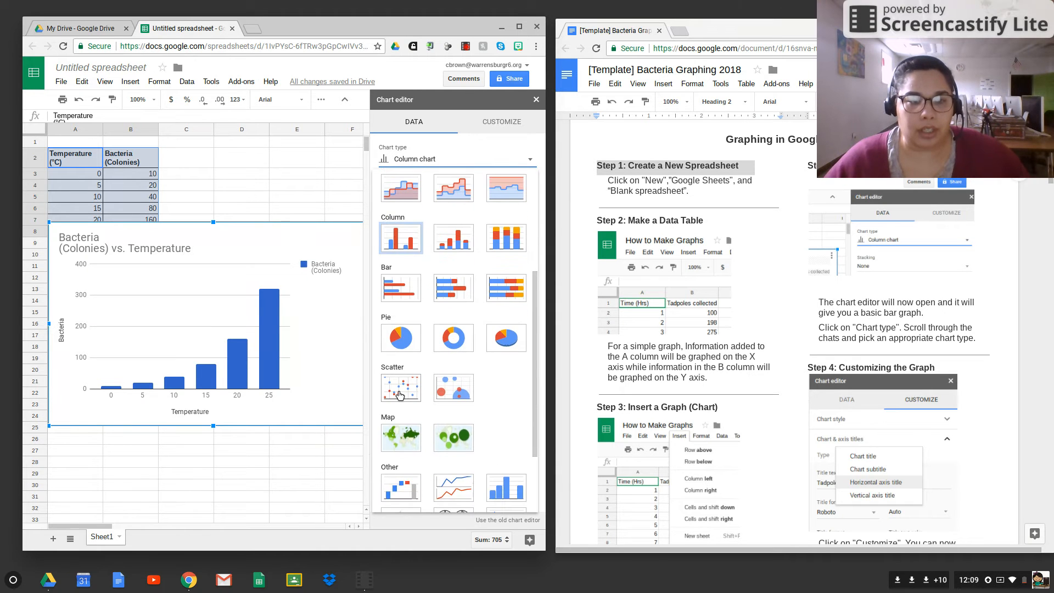
pyautogui.click(399, 395)
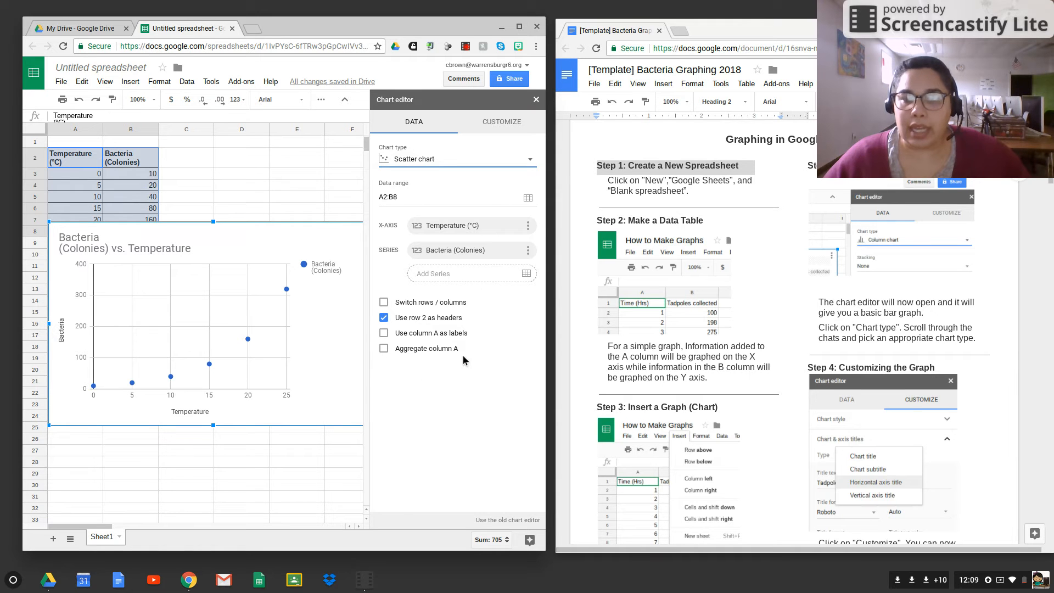
# Step: Set the chart title to "The effect of temperature on bacteria growth" and make it bold
pyautogui.scroll(-4, 884, 353)
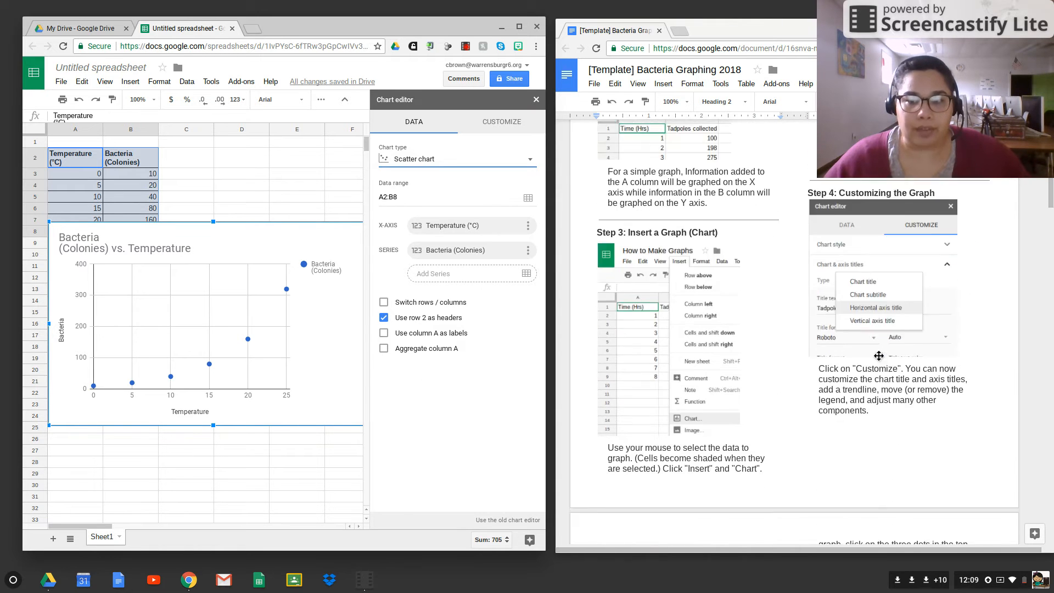
pyautogui.click(496, 122)
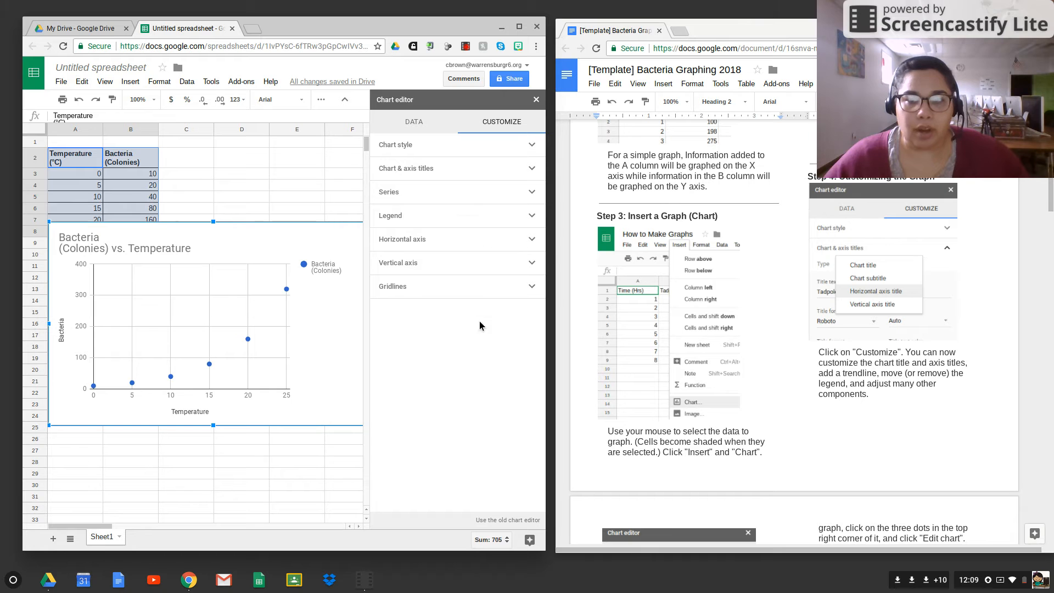
pyautogui.click(490, 175)
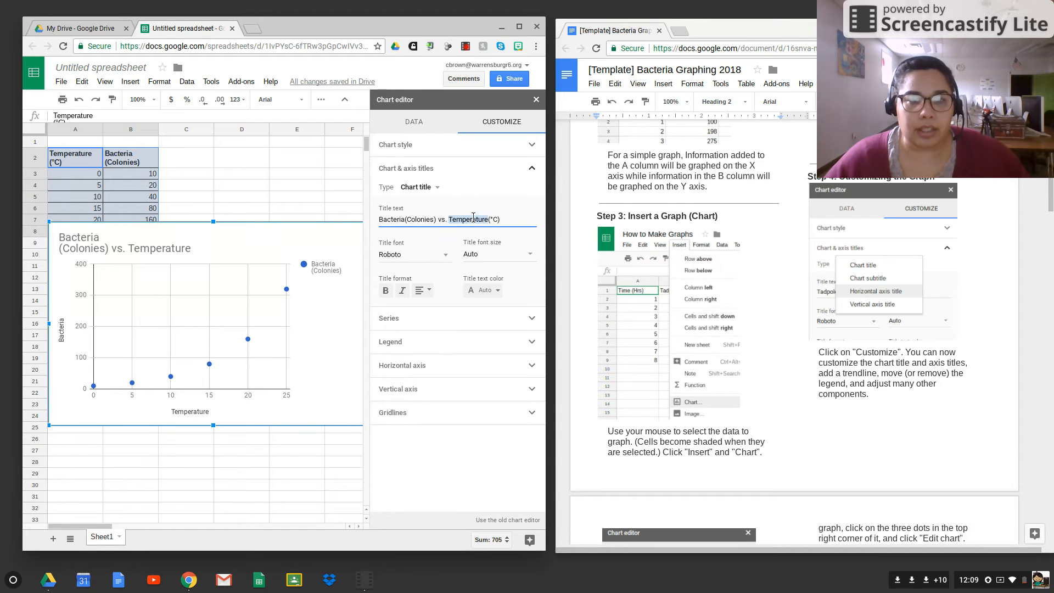
pyautogui.tripleClick(472, 218)
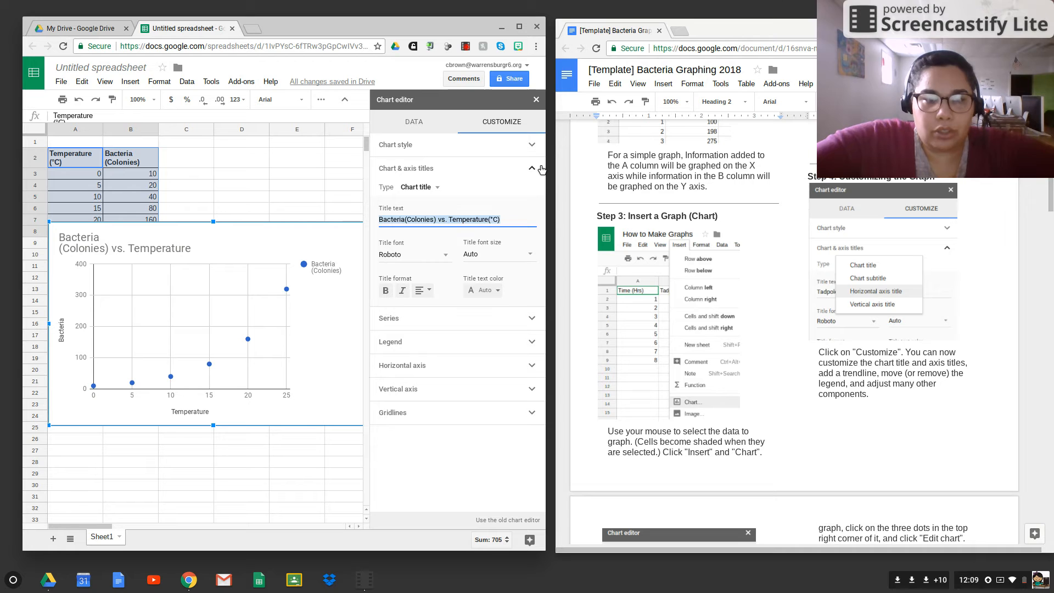
pyautogui.write('The ')
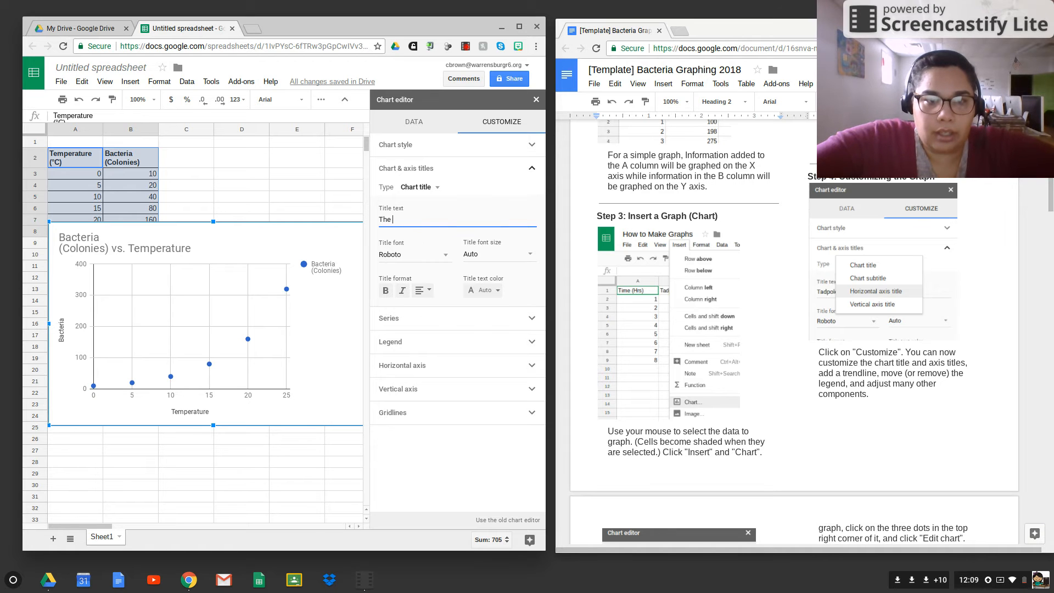
pyautogui.write('effect of te')
pyautogui.press('BackSpace')
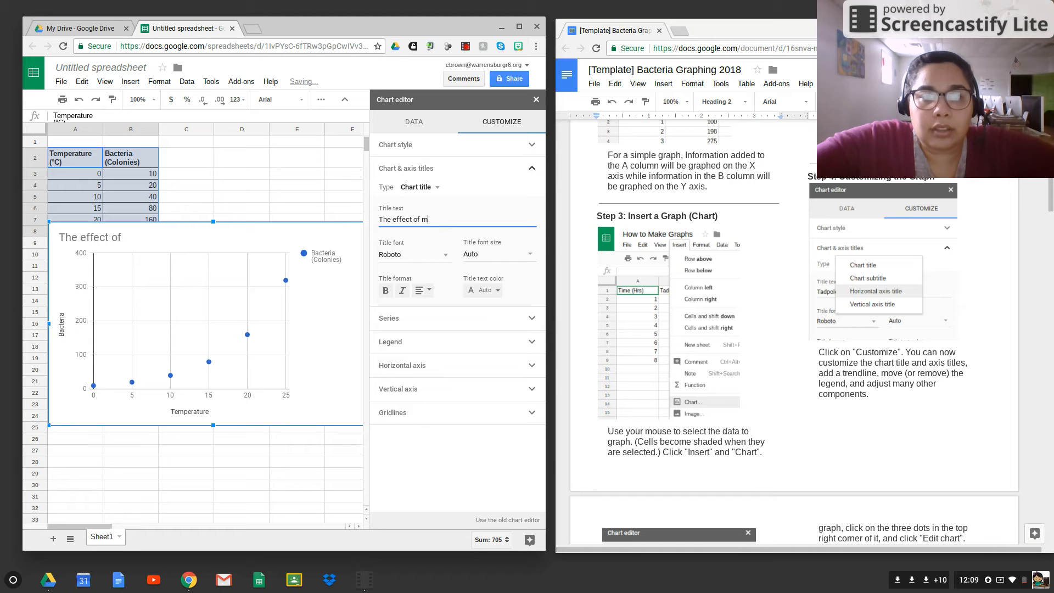
pyautogui.write('mperatu')
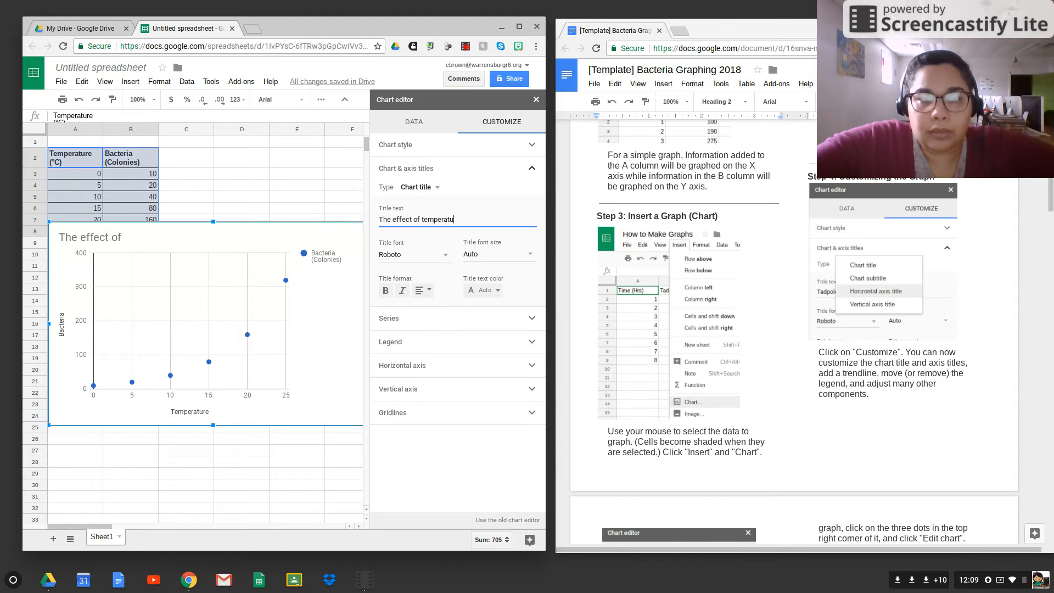
pyautogui.write('re on bacteria growth')
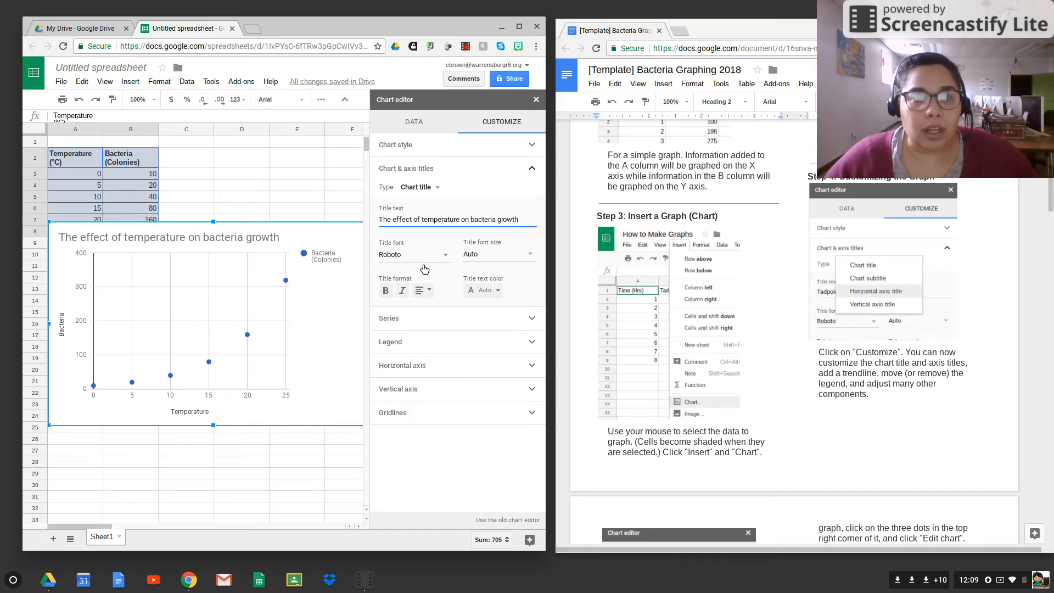
pyautogui.click(387, 291)
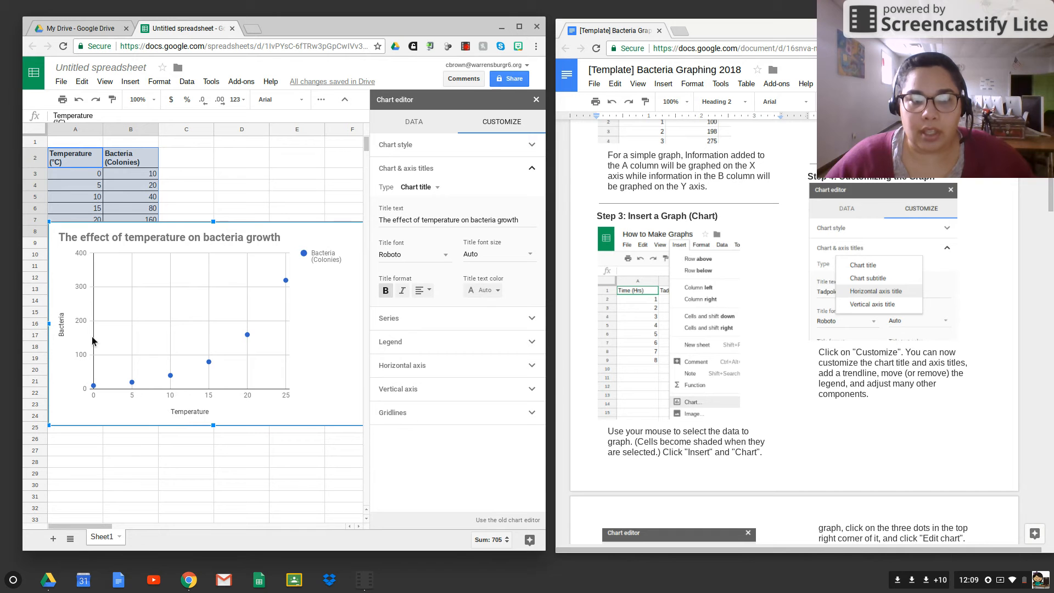
# Step: Set the chart's horizontal axis title to "Temperature (°C)", with a space before the unit
pyautogui.click(436, 190)
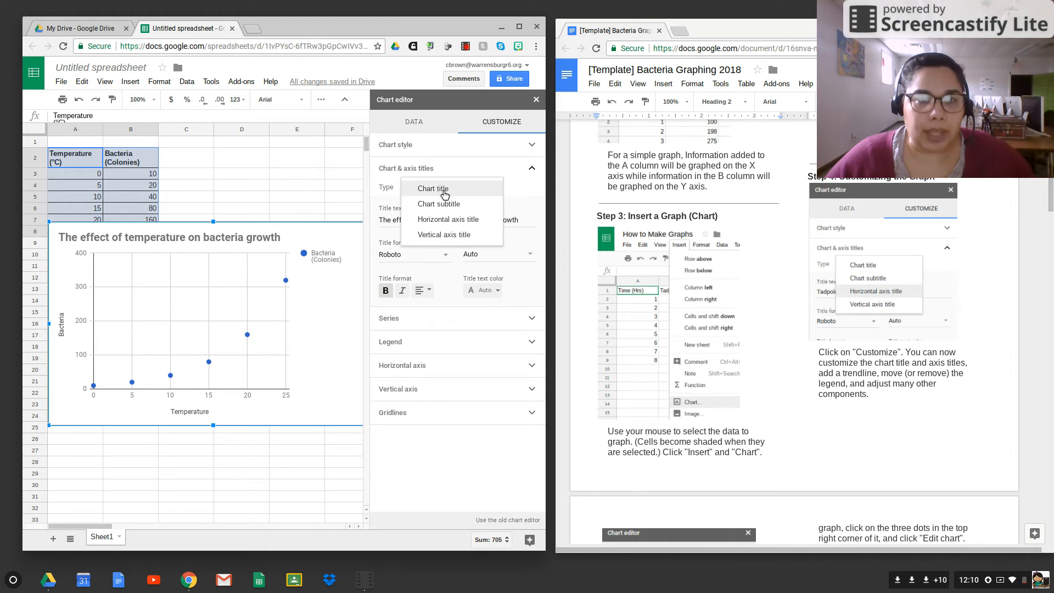
pyautogui.click(486, 222)
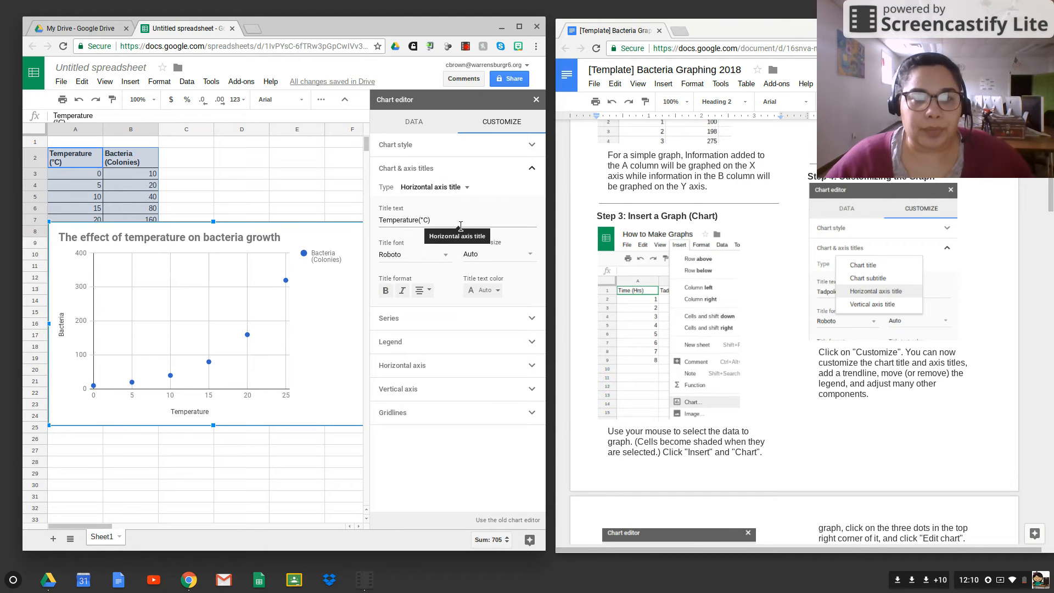
pyautogui.click(424, 221)
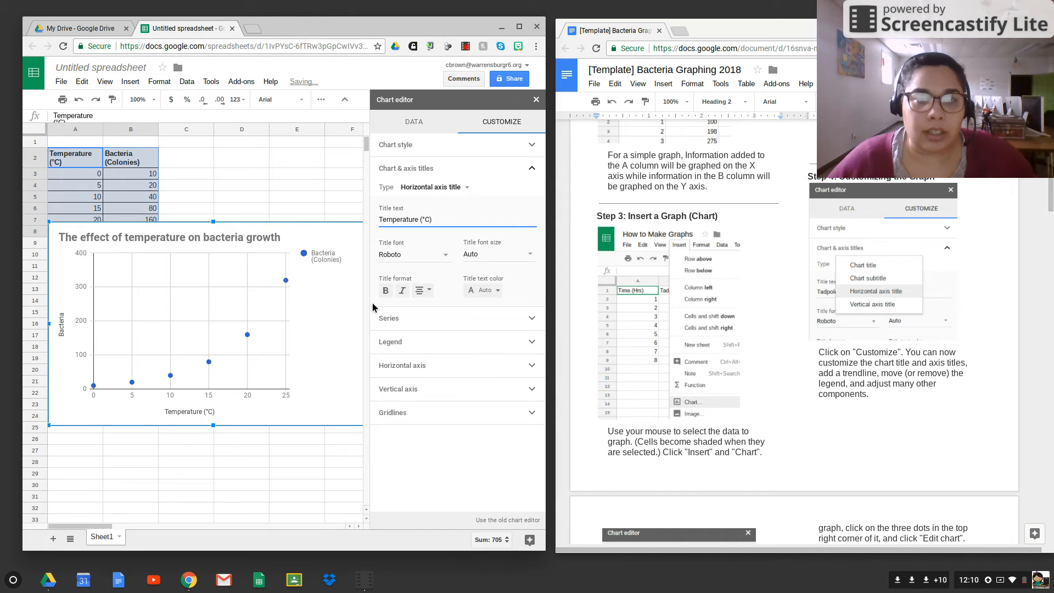
# Step: Set the chart's vertical axis title to "Bacteria (CFU)"
pyautogui.click(434, 188)
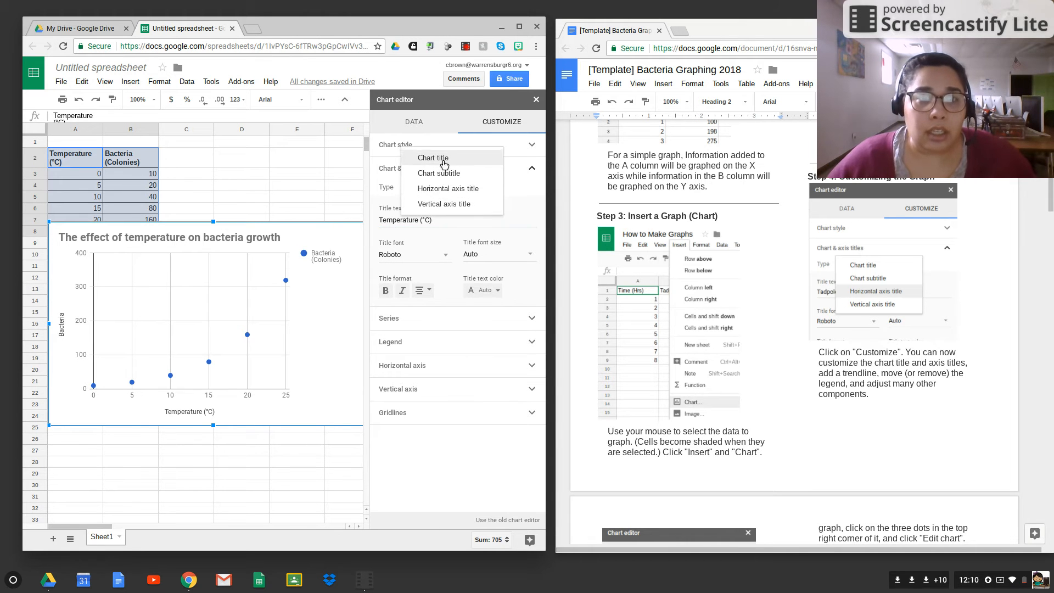
pyautogui.click(447, 204)
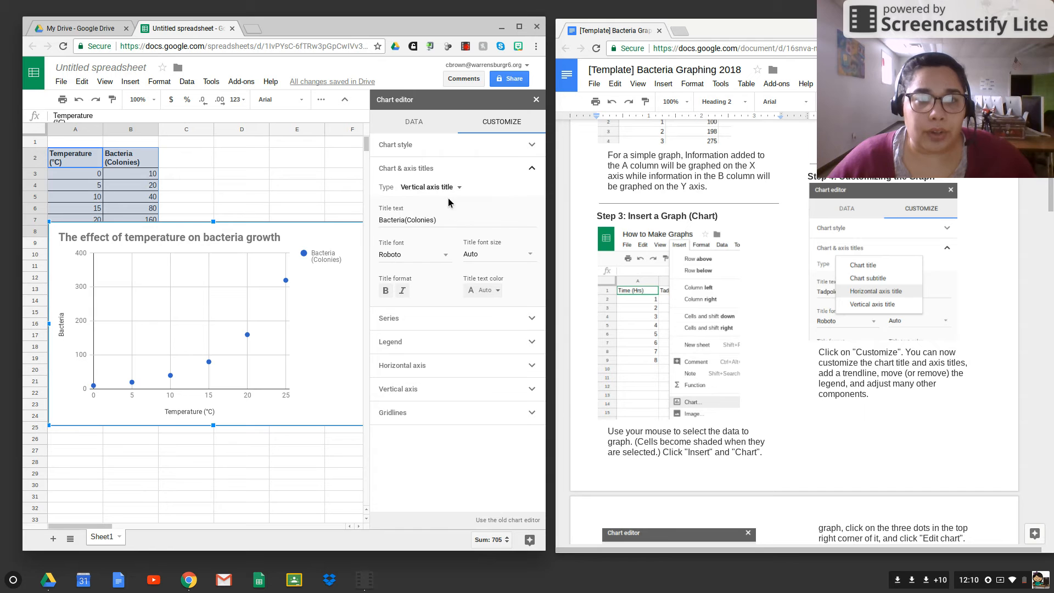
pyautogui.click(401, 220)
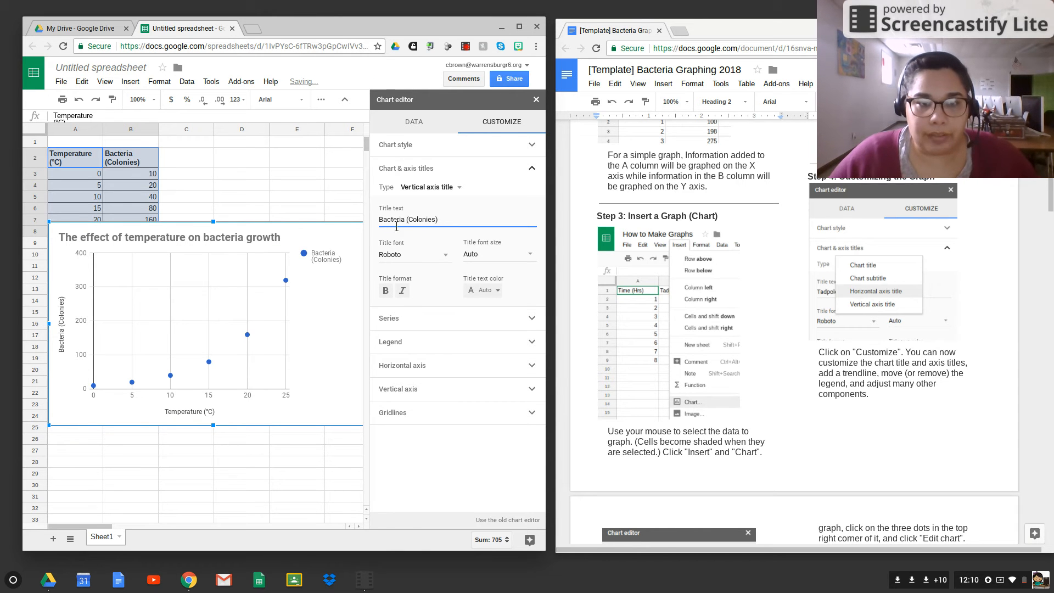
pyautogui.doubleClick(423, 221)
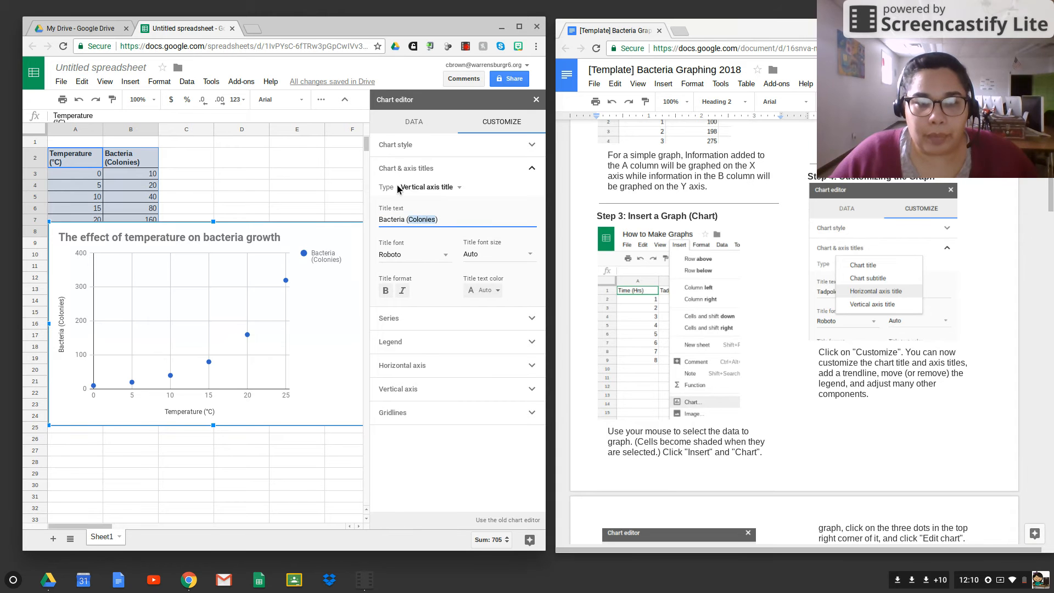
pyautogui.write('CFU')
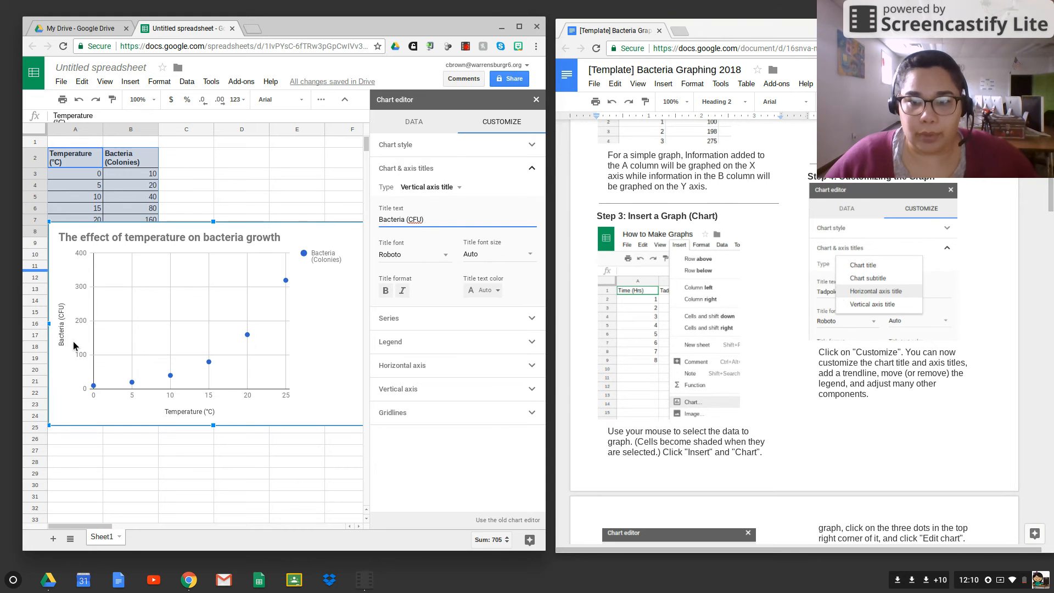
# Step: Try out a linear trendline on the Bacteria (Colonies) series, following the guide's trendline instructions
pyautogui.click(874, 395)
pyautogui.scroll(-1, 872, 399)
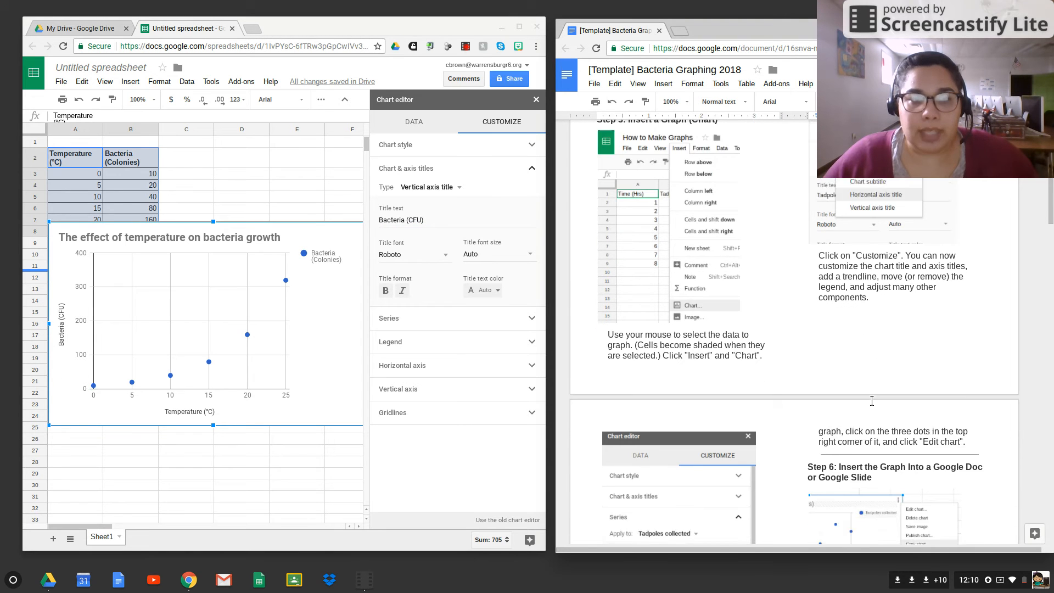
pyautogui.scroll(-3, 879, 329)
pyautogui.scroll(-2, 880, 321)
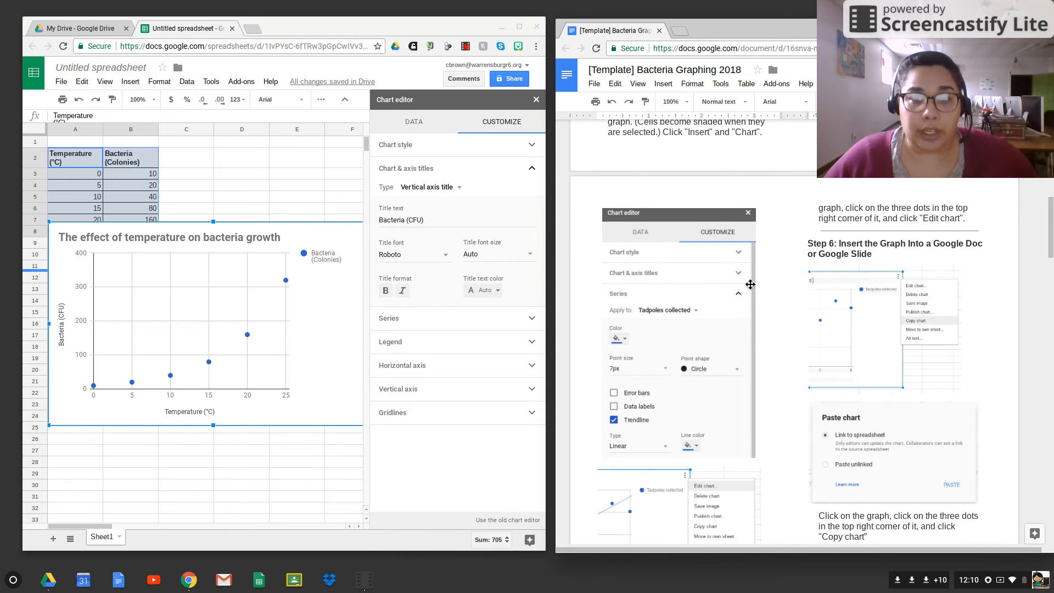
pyautogui.click(499, 317)
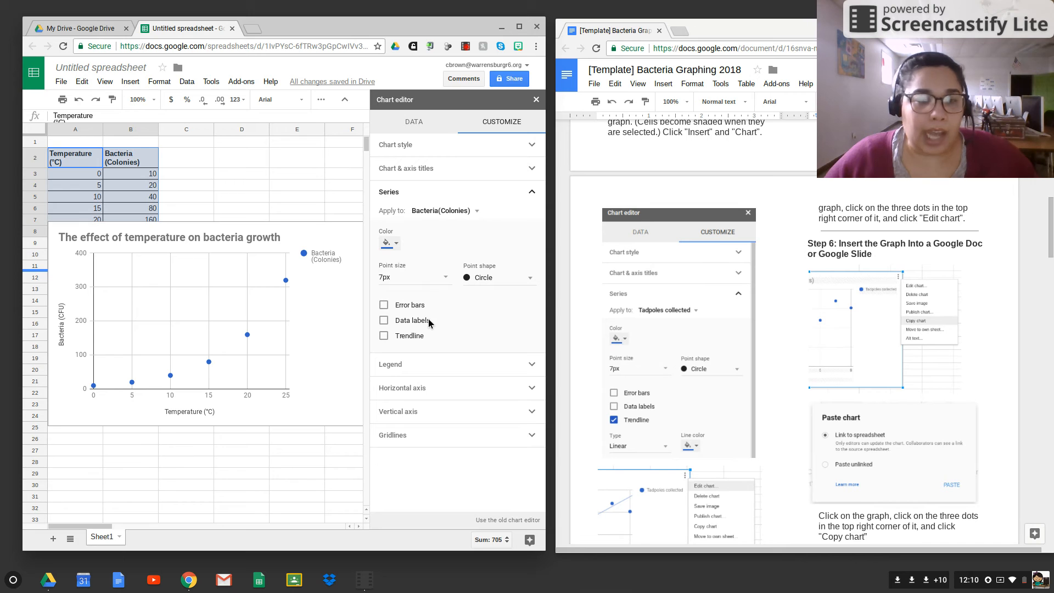
pyautogui.click(420, 338)
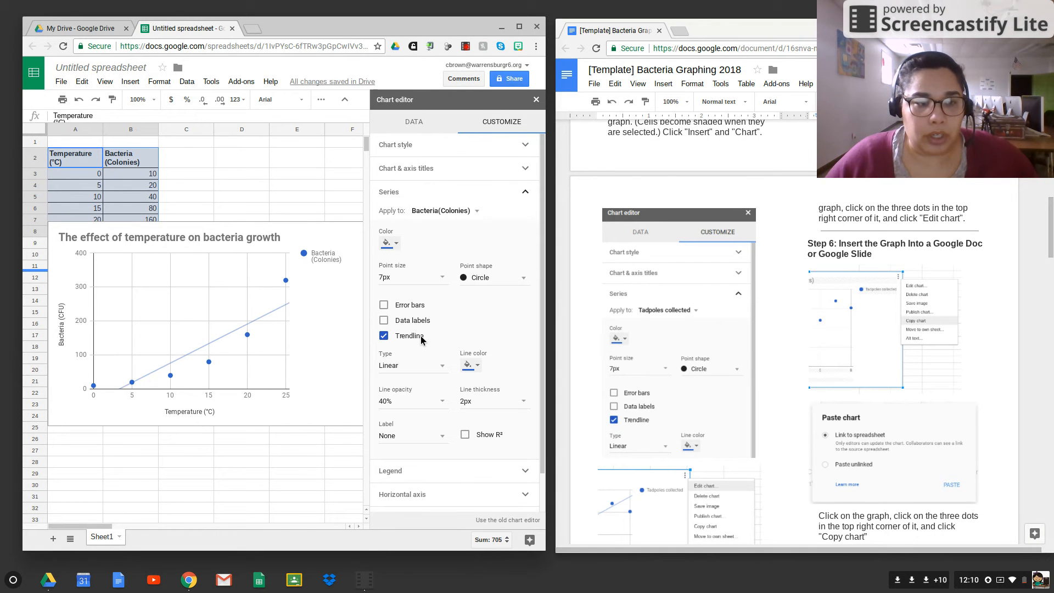
pyautogui.click(441, 366)
pyautogui.click(441, 373)
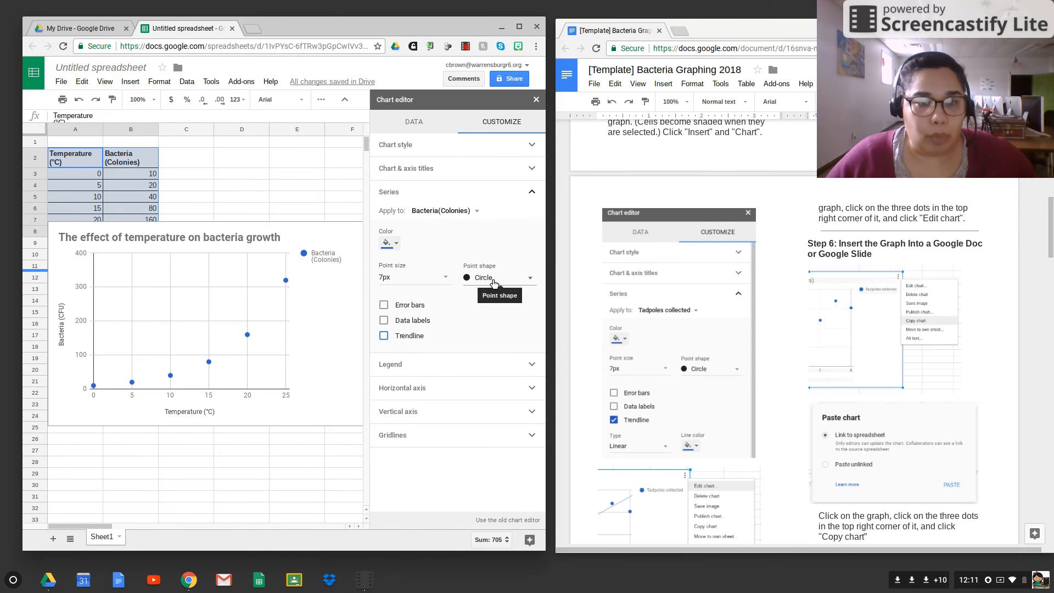
# Step: Set the data series' point shape to Star and its point size to 14px
pyautogui.click(493, 283)
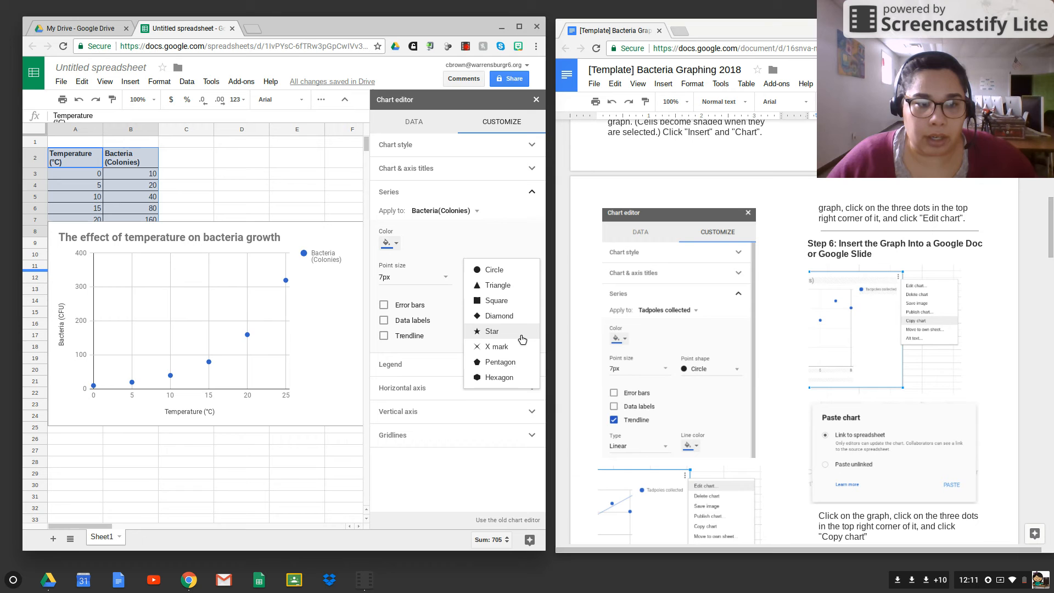
pyautogui.click(522, 335)
pyautogui.click(445, 280)
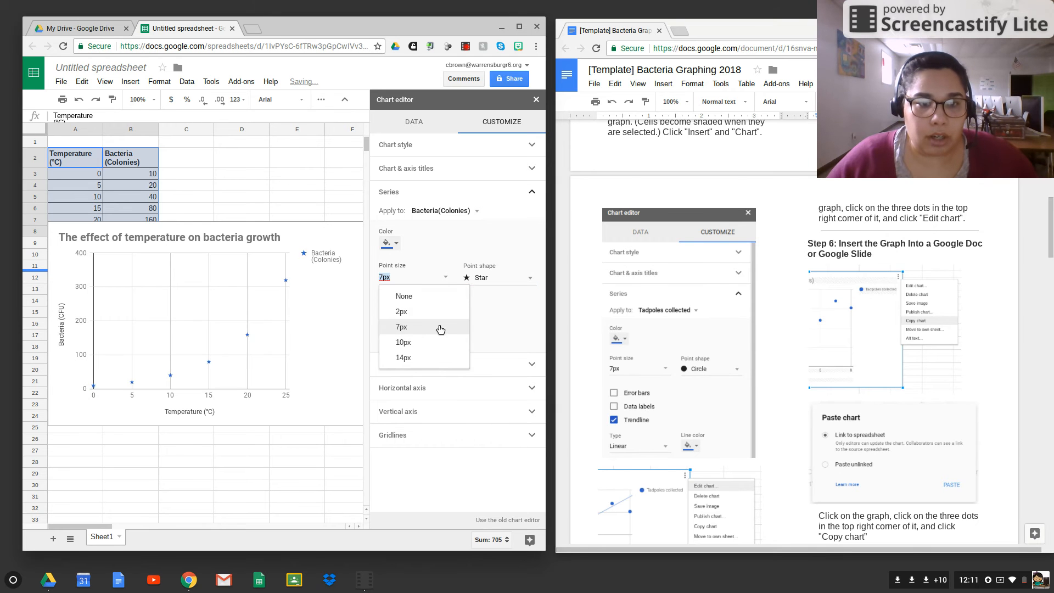
pyautogui.click(438, 354)
# Step: Remove the chart's legend by setting its position to None
pyautogui.click(437, 358)
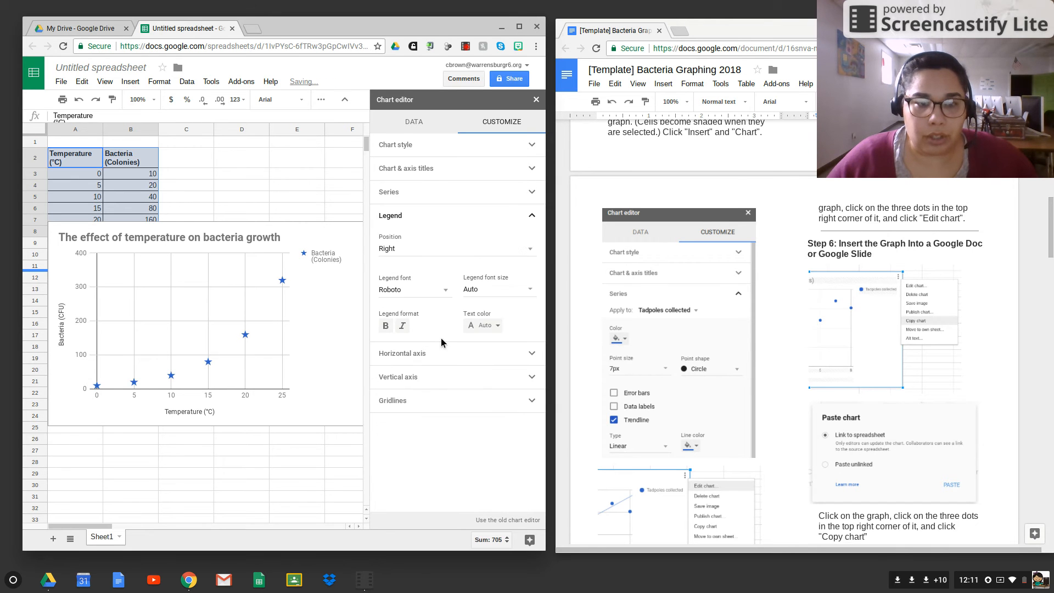
pyautogui.click(516, 290)
pyautogui.click(507, 264)
pyautogui.click(541, 302)
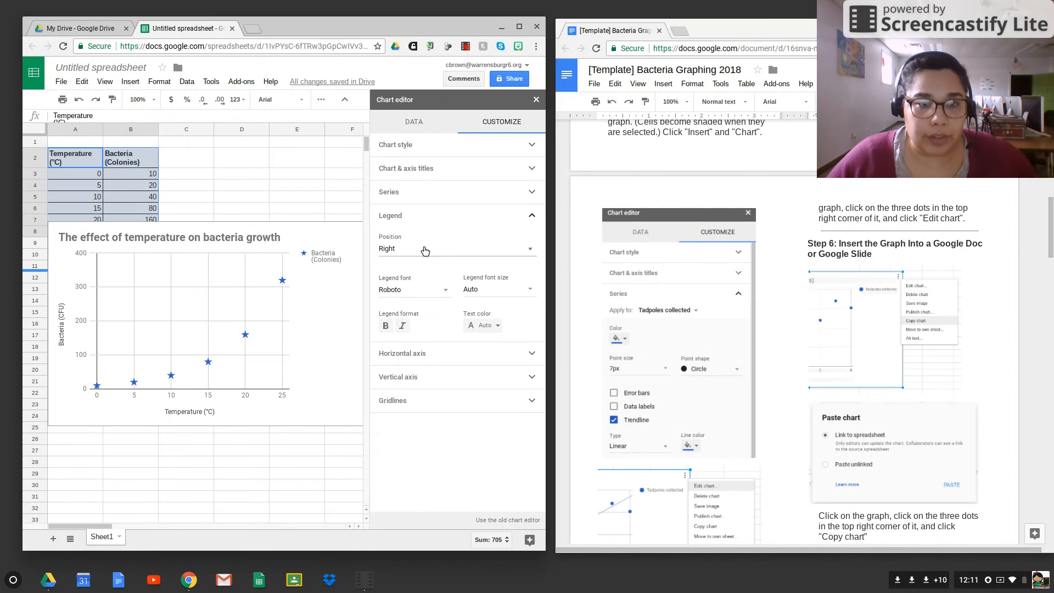
pyautogui.click(427, 251)
pyautogui.click(433, 184)
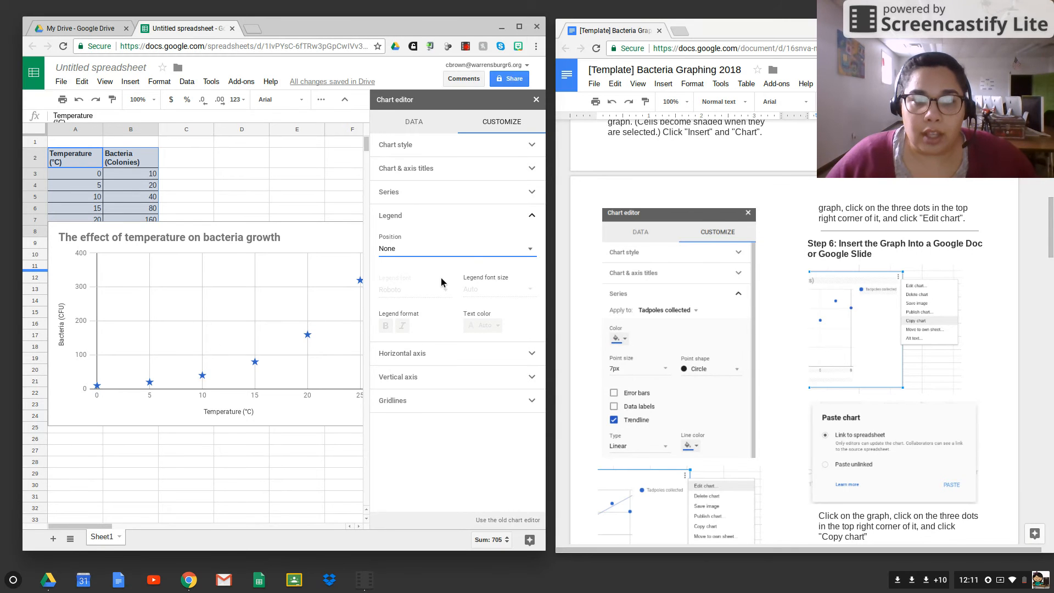
pyautogui.click(442, 251)
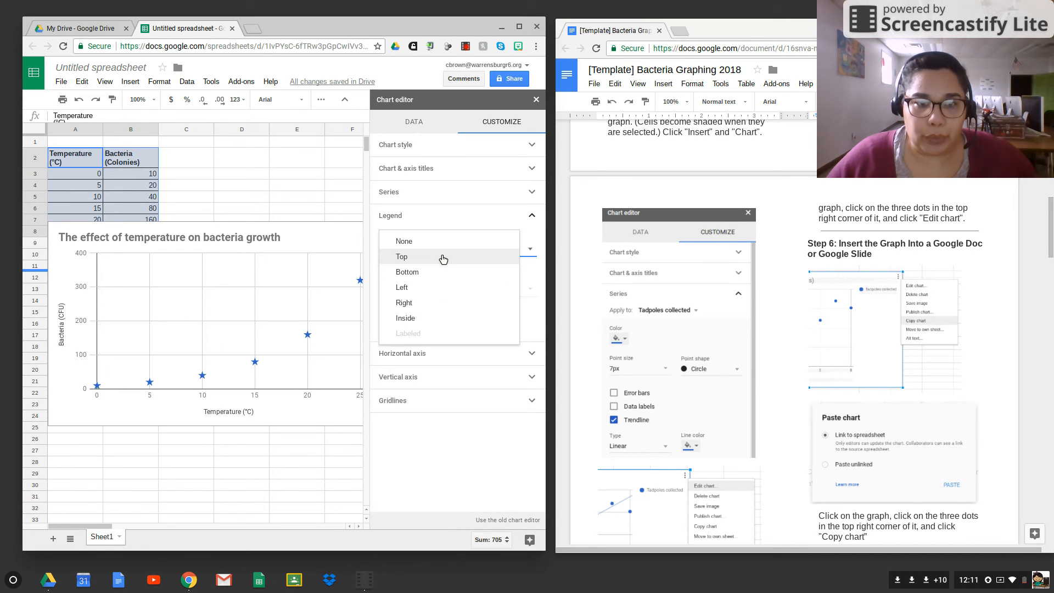
pyautogui.click(405, 242)
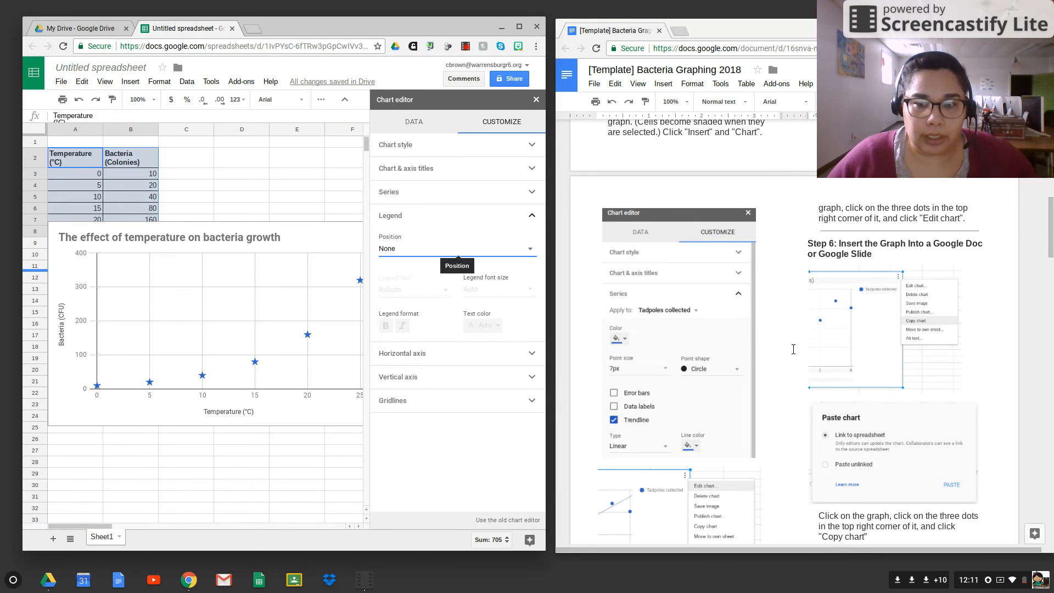
# Step: Review the guide's remaining instructions and the chart's gridline, horizontal axis, series, title and style options
pyautogui.scroll(-1, 894, 366)
pyautogui.scroll(-5, 893, 366)
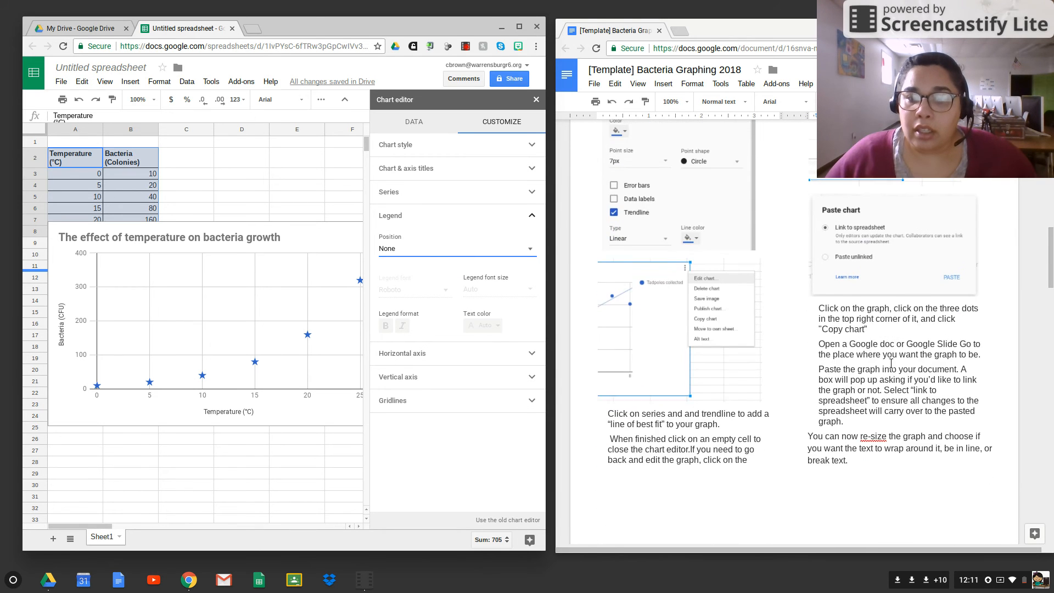
pyautogui.click(493, 400)
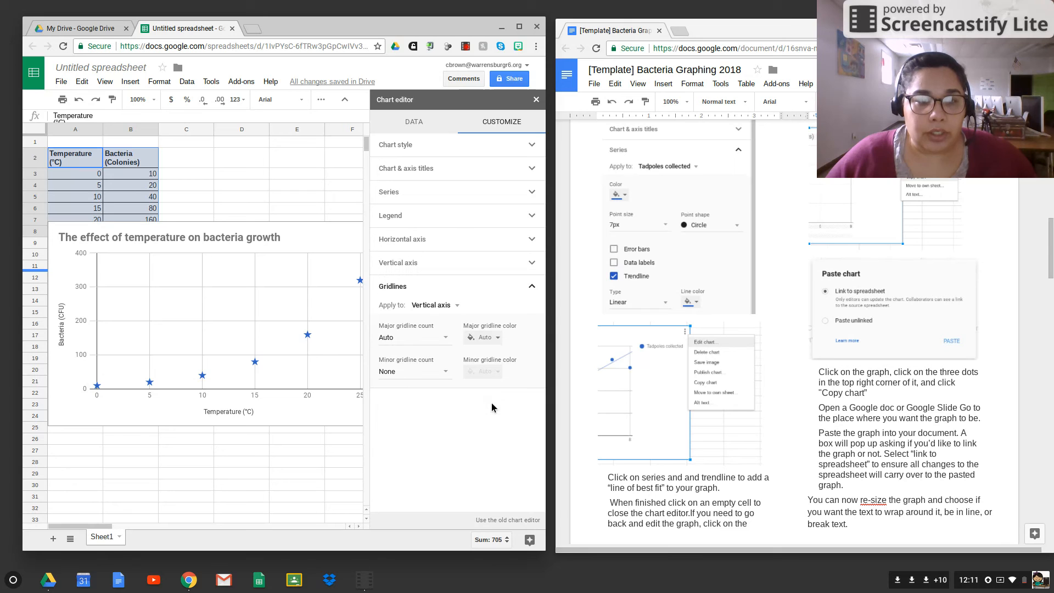
pyautogui.click(446, 339)
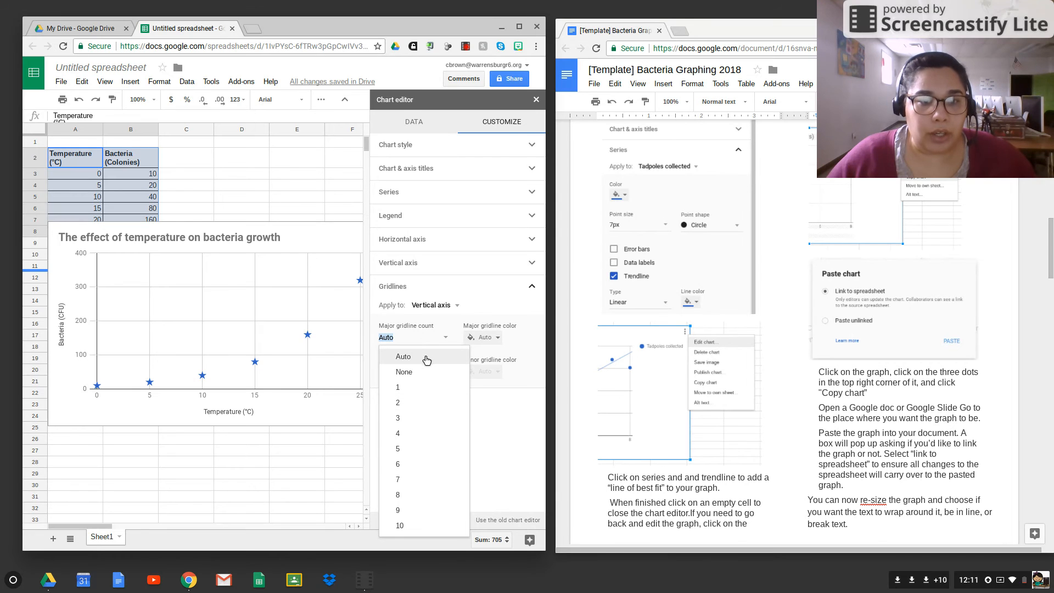
pyautogui.click(427, 360)
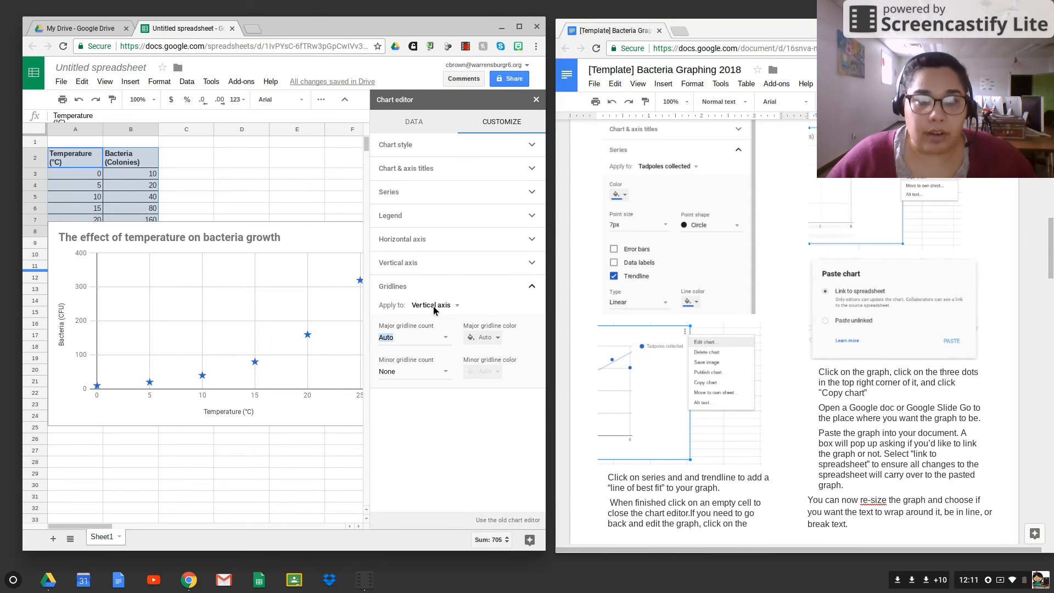
pyautogui.click(451, 244)
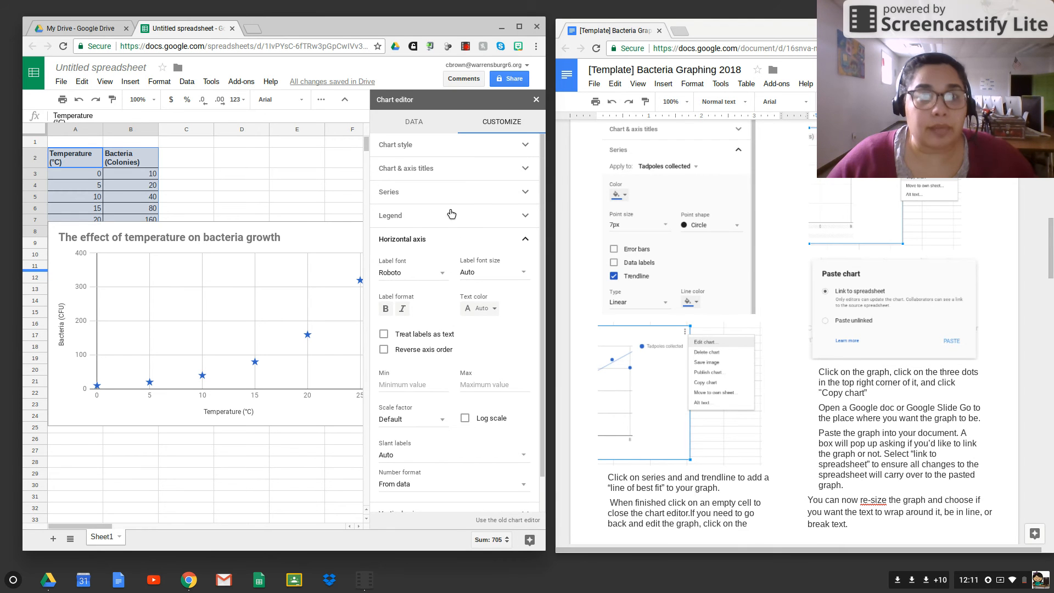
pyautogui.click(454, 202)
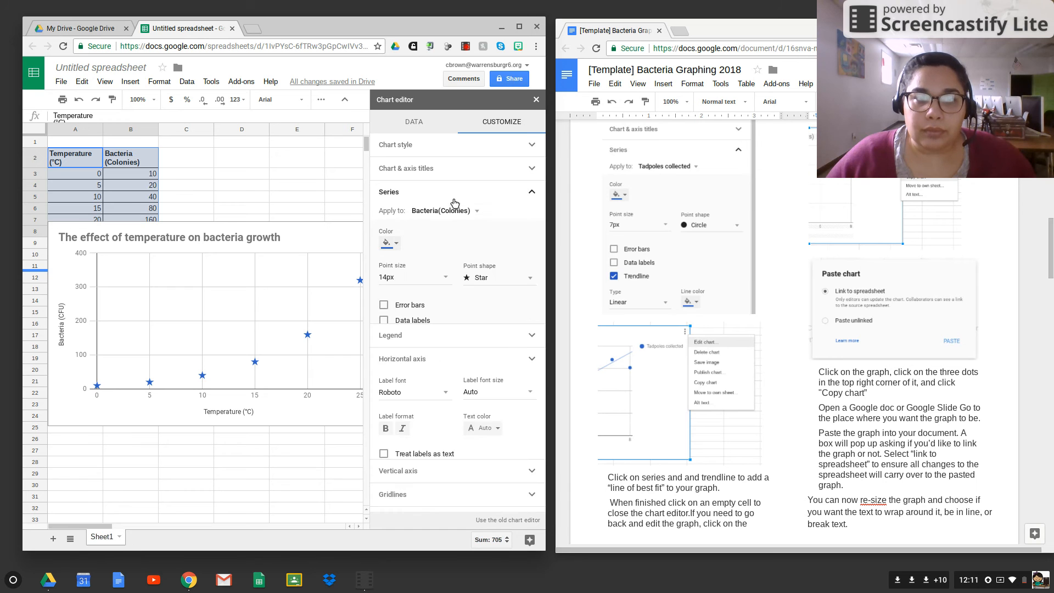
pyautogui.click(466, 167)
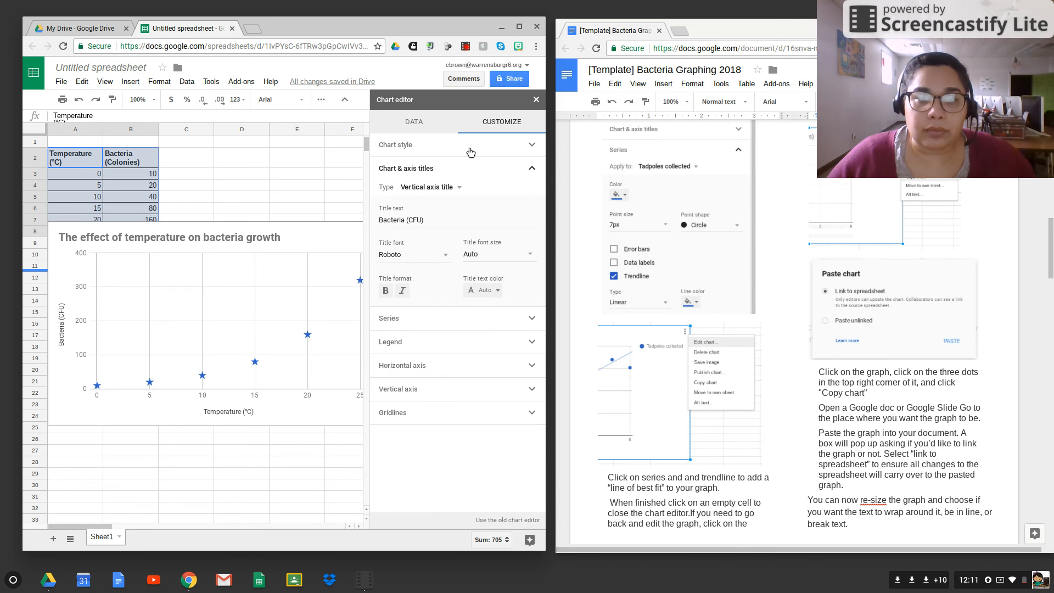
pyautogui.click(470, 147)
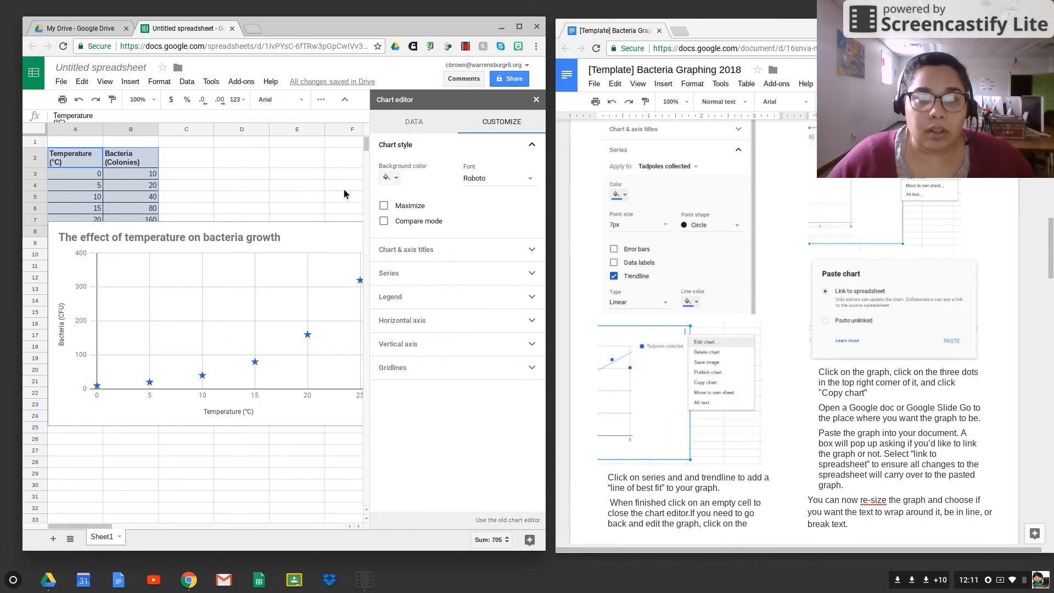
# Step: Close the chart editor and copy the finished scatter chart
pyautogui.click(543, 99)
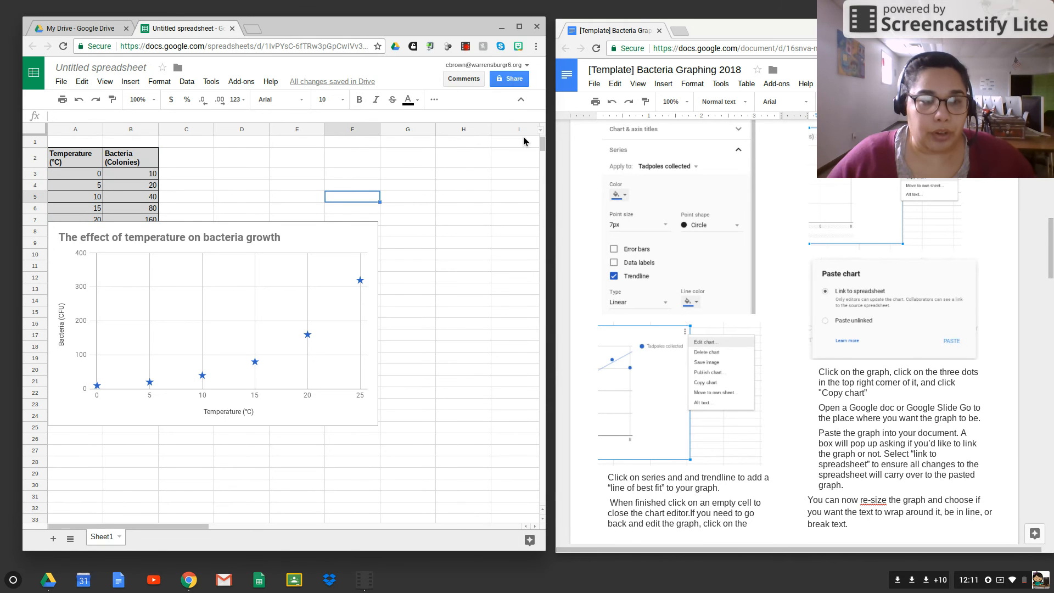
pyautogui.click(482, 186)
pyautogui.click(309, 240)
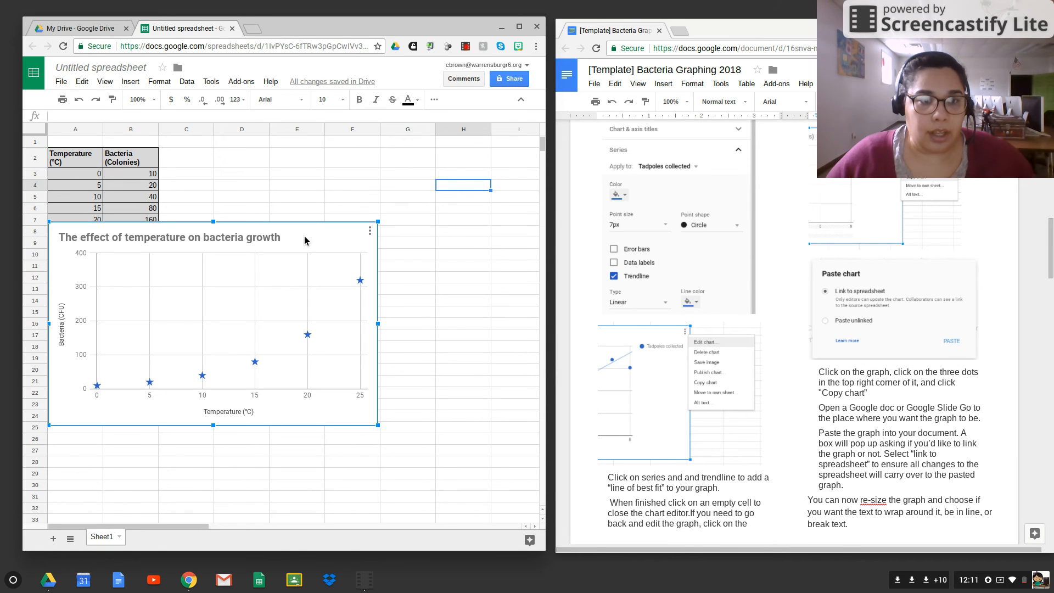
pyautogui.click(370, 231)
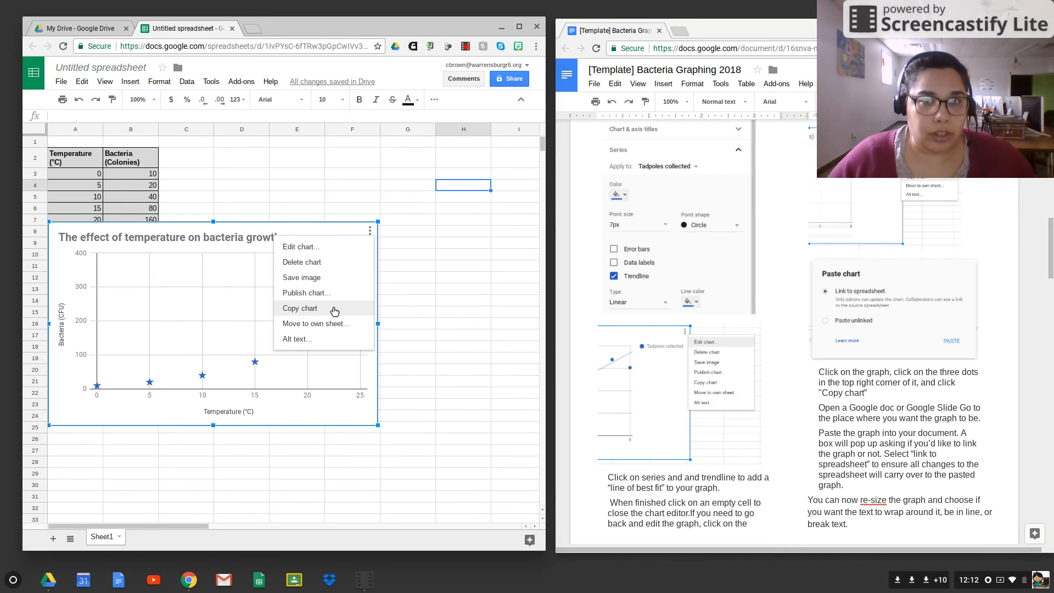
pyautogui.click(336, 308)
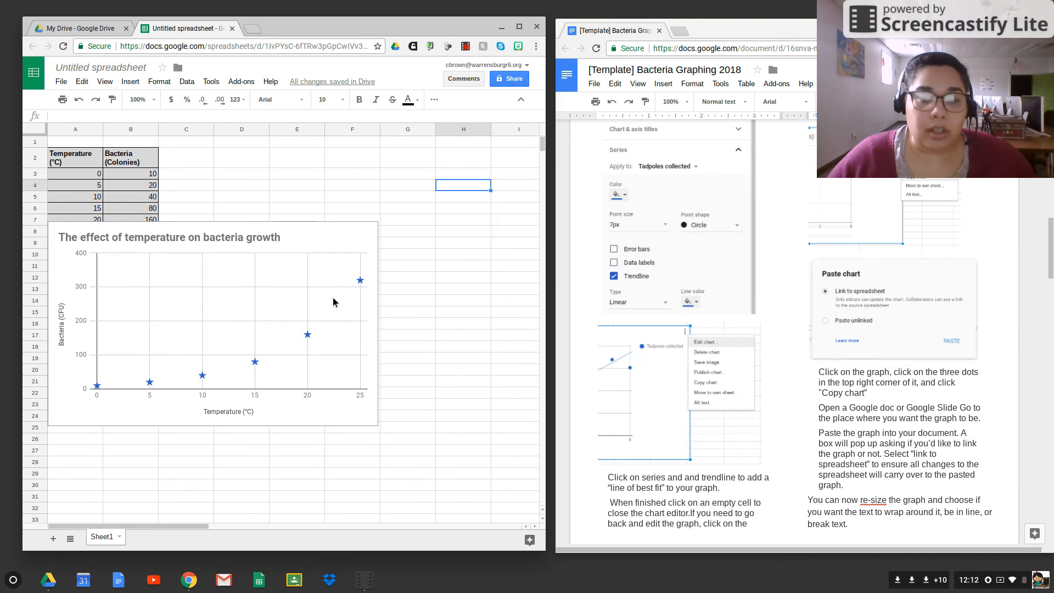
# Step: Create a new blank Google Docs document and paste the copied chart into it
pyautogui.scroll(-1, 839, 338)
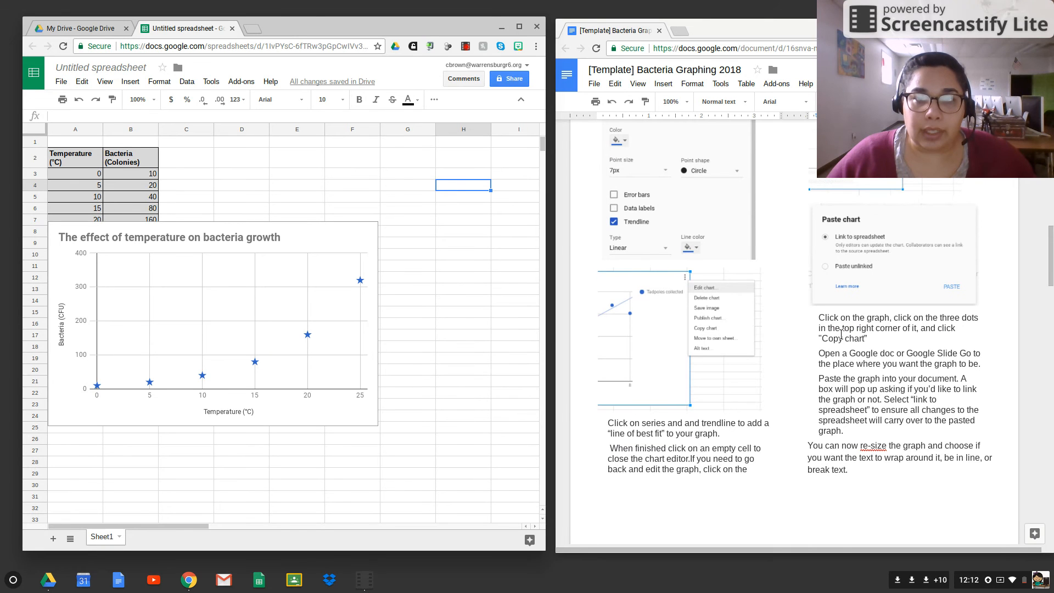
pyautogui.click(614, 84)
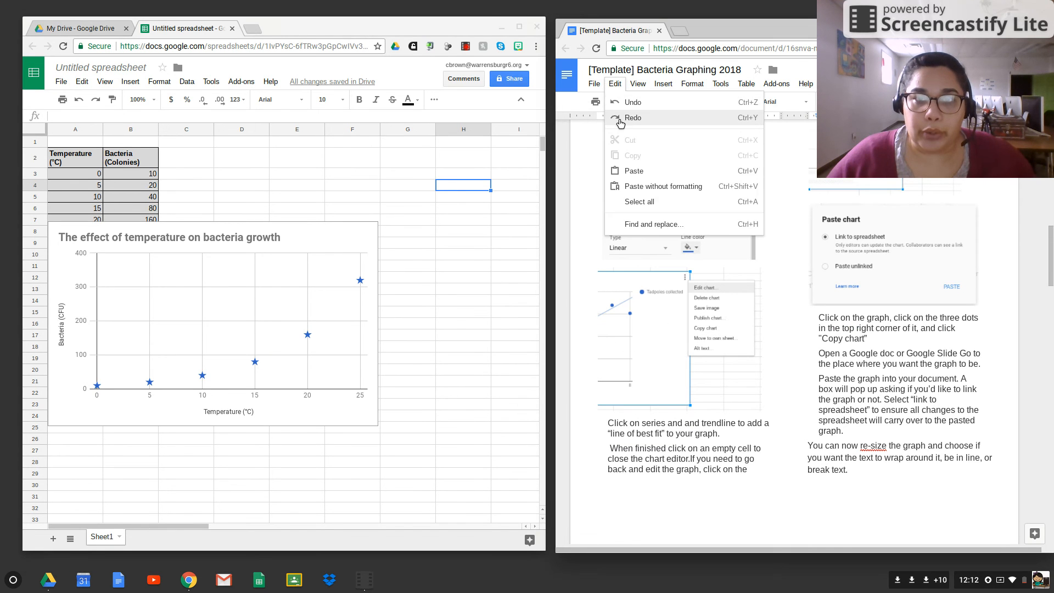
pyautogui.moveTo(594, 83)
pyautogui.moveTo(674, 128)
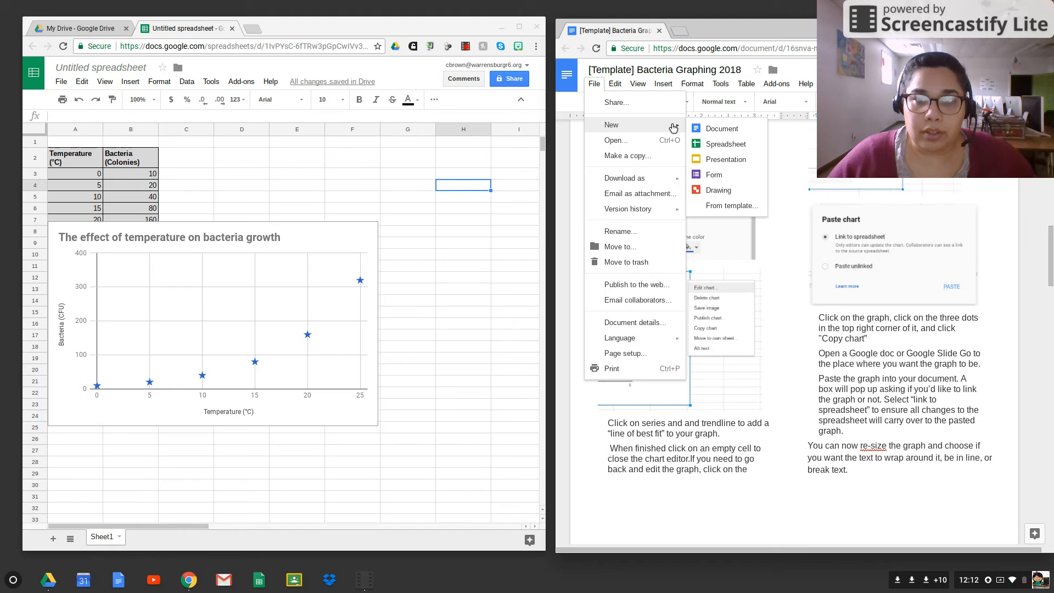
pyautogui.click(691, 130)
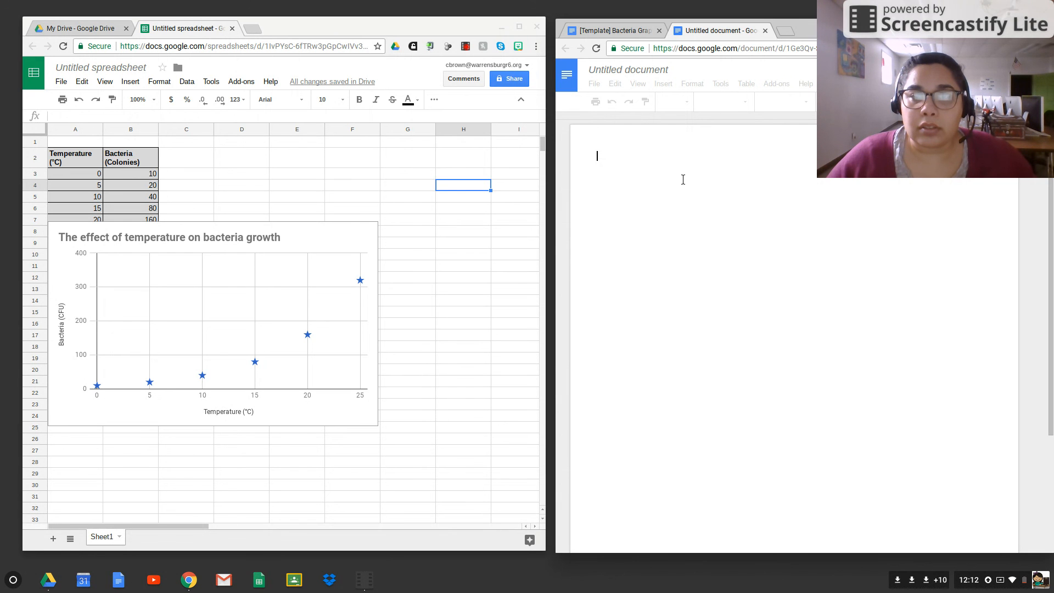
pyautogui.rightClick(683, 180)
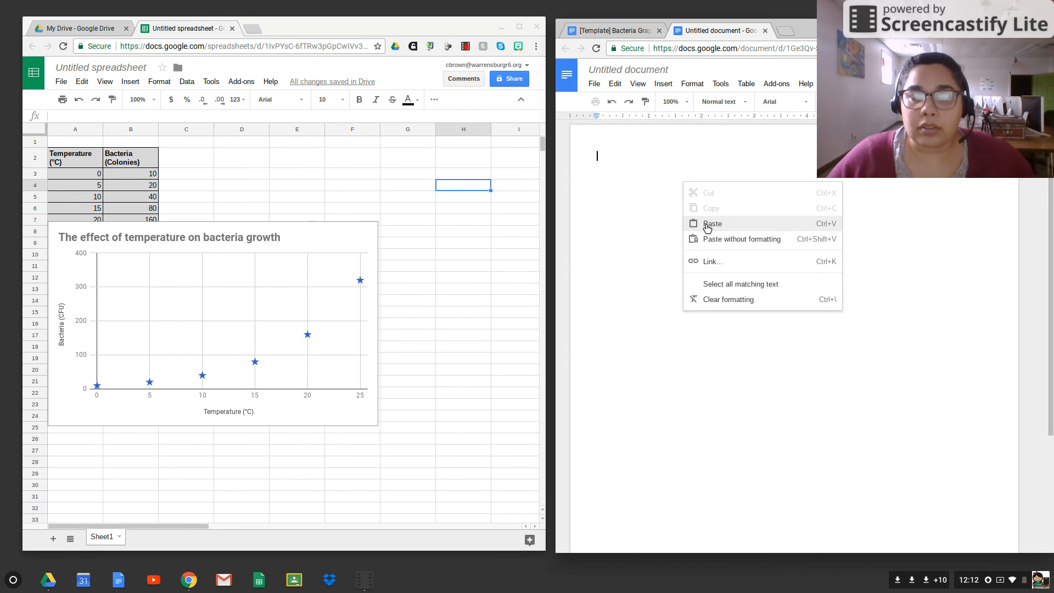
pyautogui.click(707, 226)
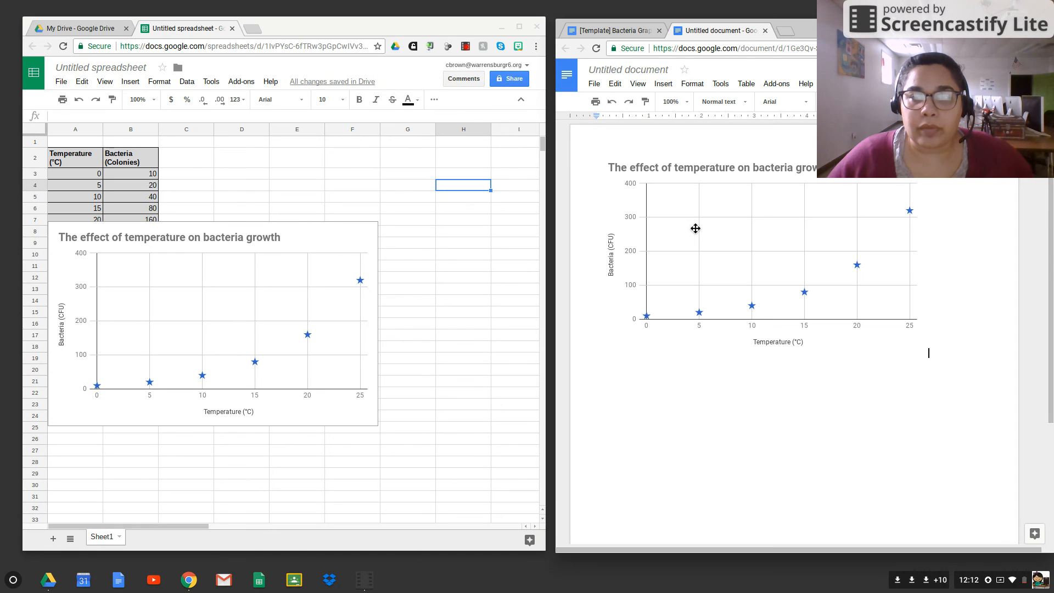
# Step: Save the spreadsheet's scatter chart as an image file
pyautogui.click(341, 236)
pyautogui.click(367, 230)
pyautogui.click(344, 280)
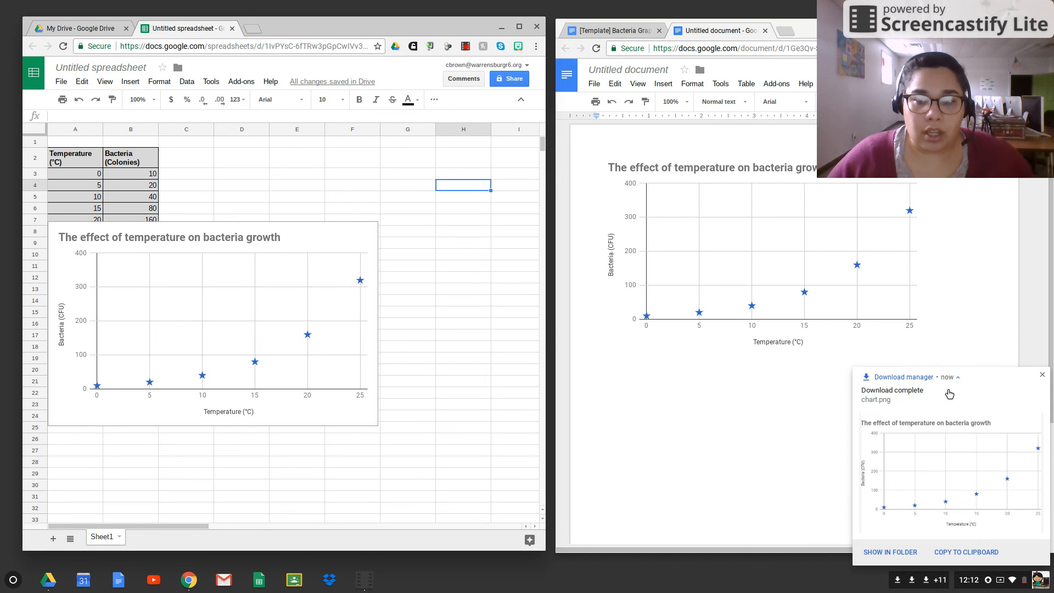
# Step: Insert the image chart.png from Downloads on a new line below the pasted chart in the document
pyautogui.click(935, 348)
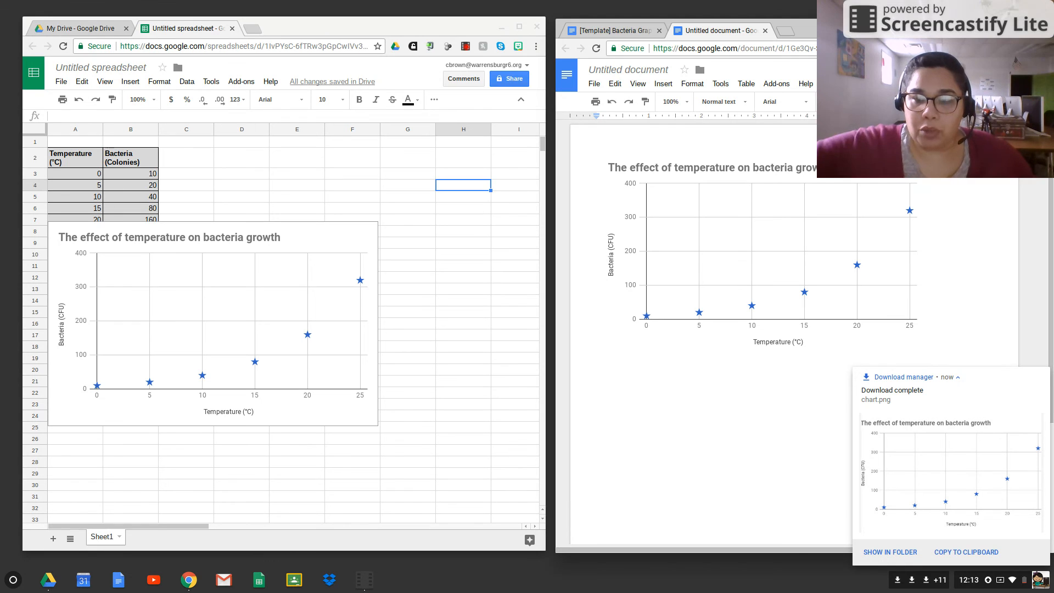
pyautogui.click(664, 83)
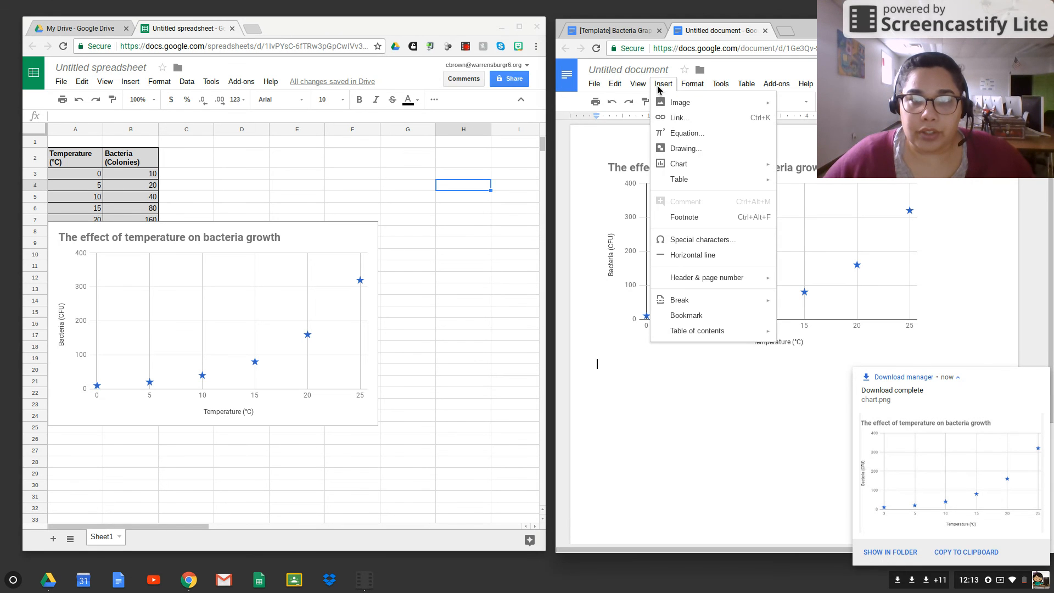
pyautogui.moveTo(691, 108)
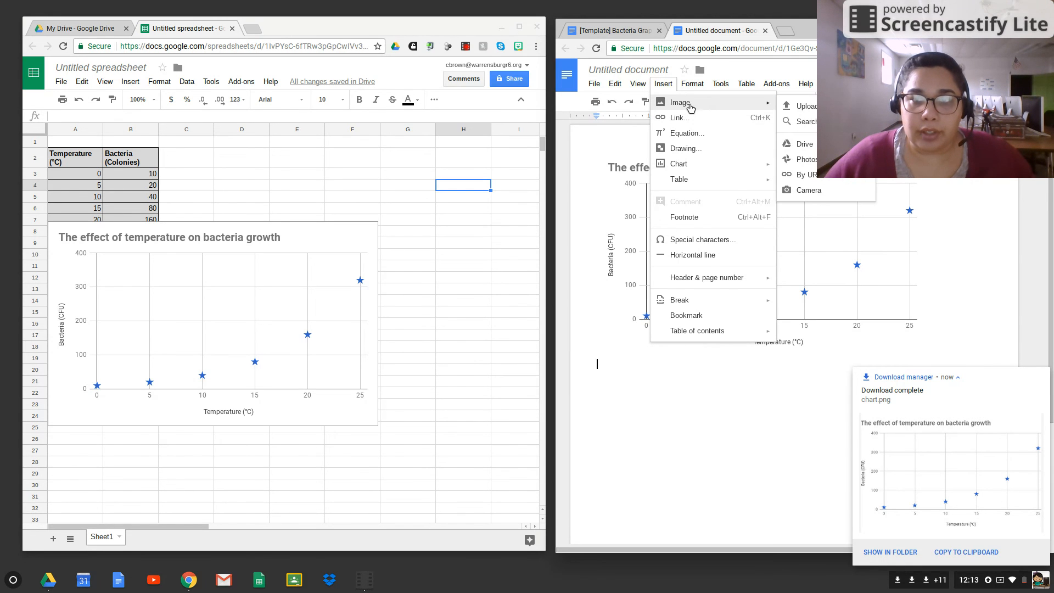
pyautogui.click(804, 108)
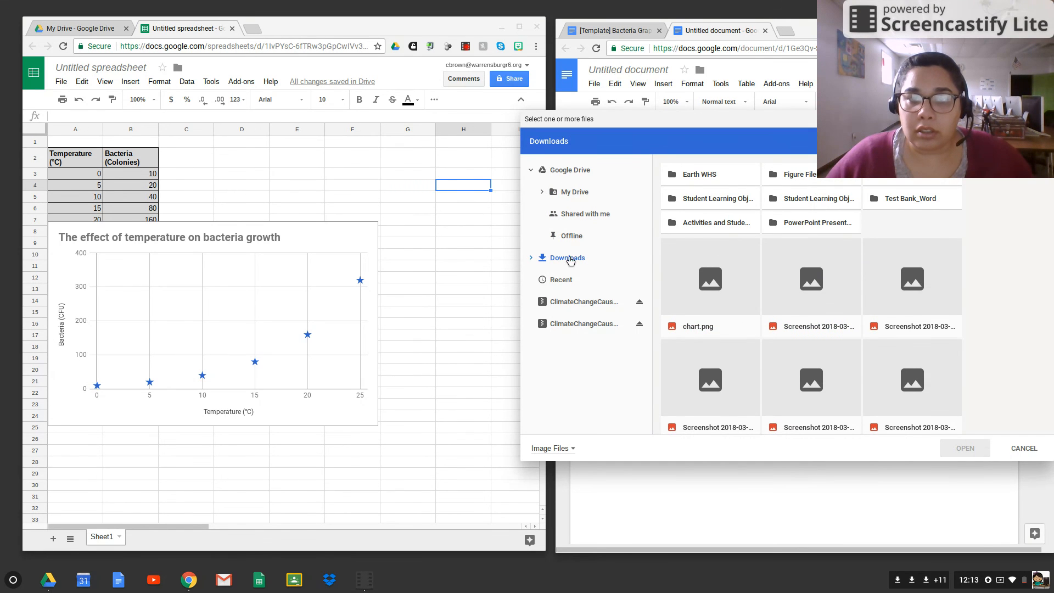
pyautogui.click(730, 263)
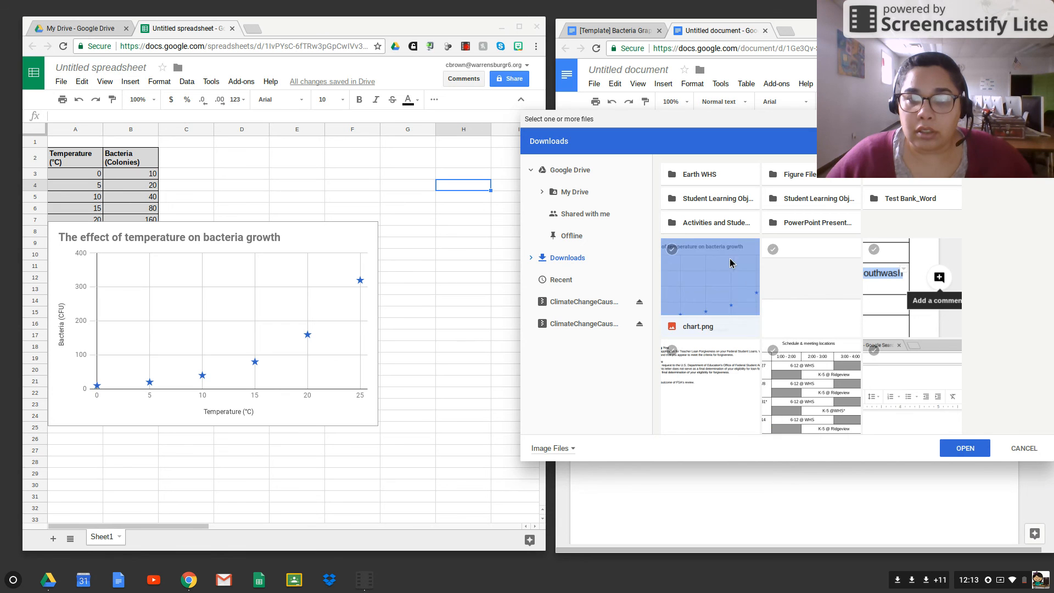
pyautogui.click(965, 448)
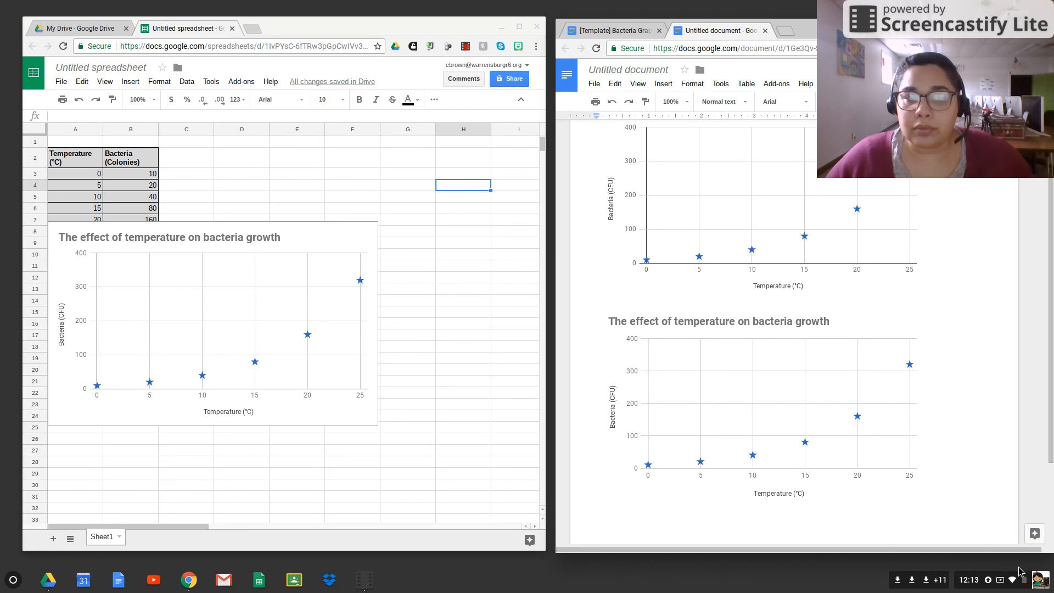
pyautogui.click(929, 581)
pyautogui.click(744, 508)
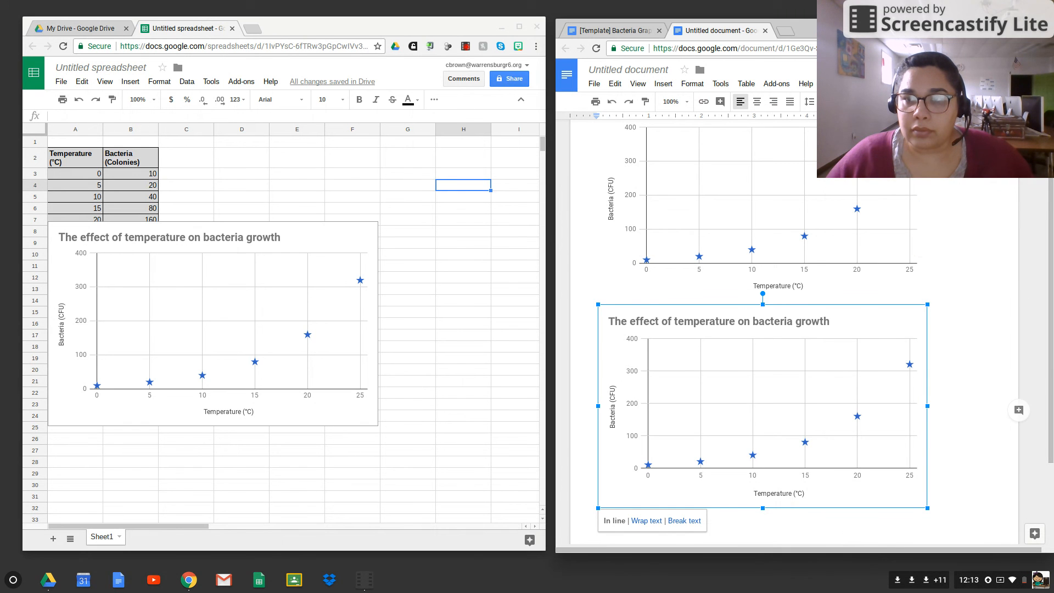
pyautogui.click(975, 48)
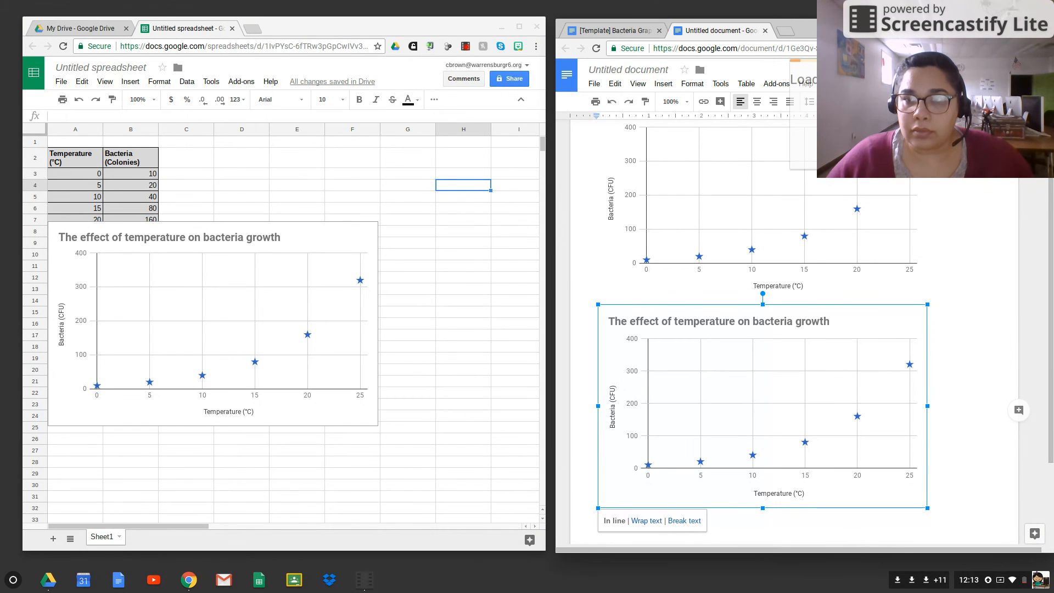